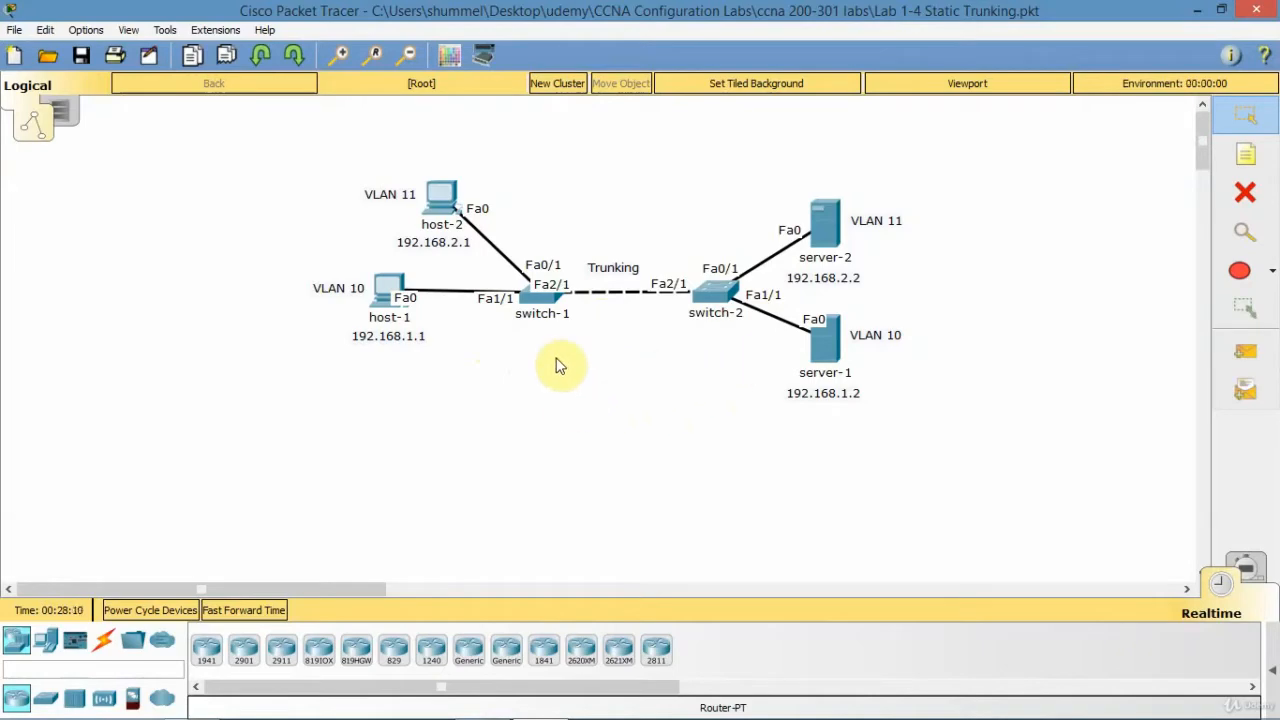
# Open the command line of switch-1 and enter privileged mode with enable, supplying the enable password
pyautogui.click(540, 303)
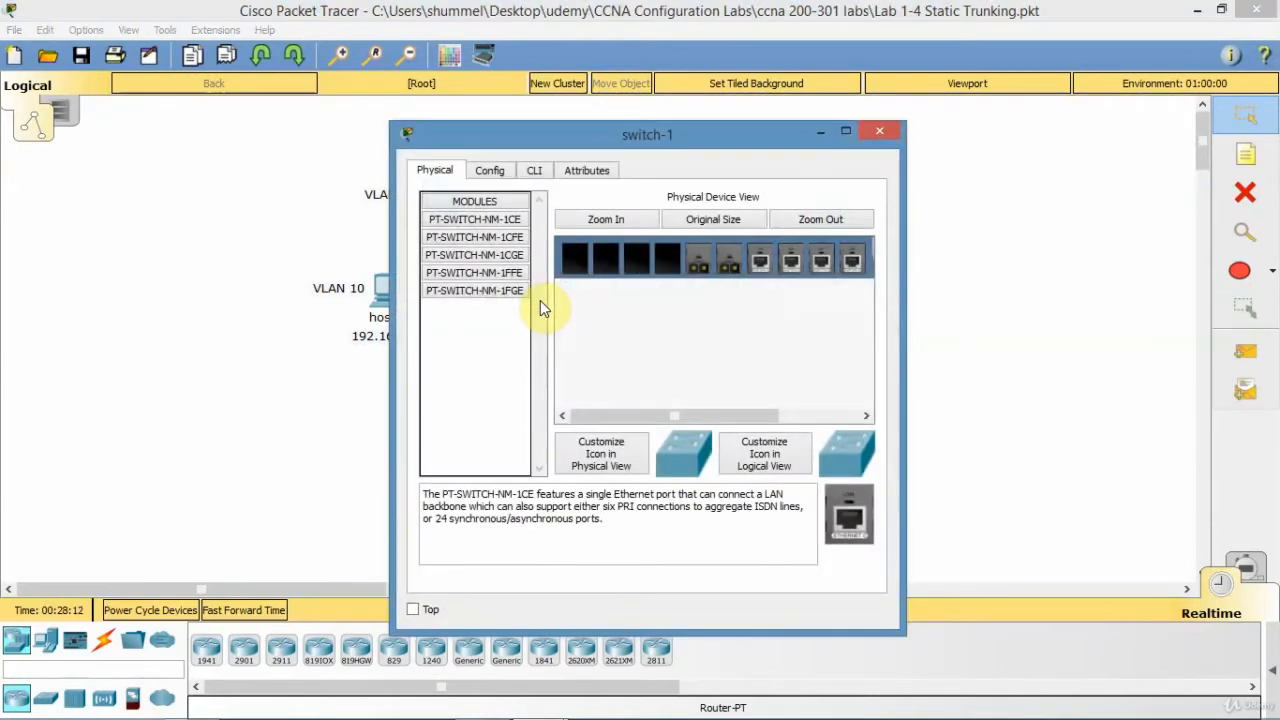
pyautogui.click(536, 176)
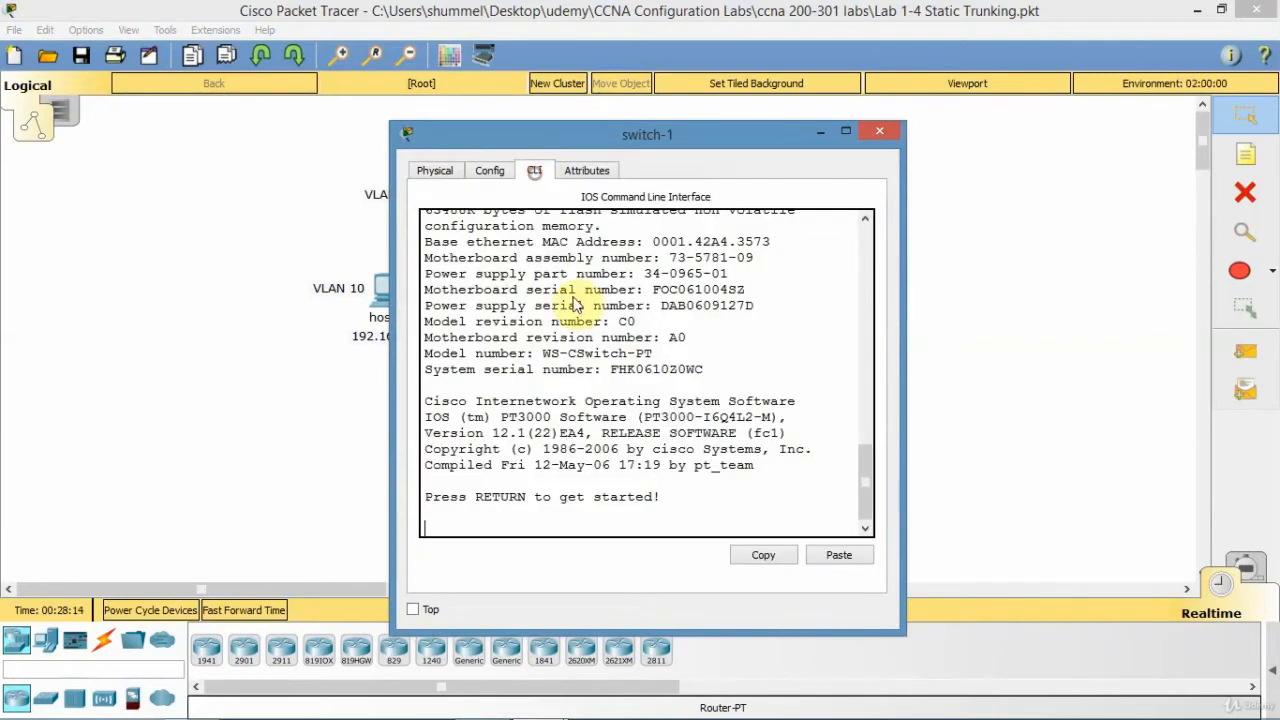
pyautogui.press('Return')
pyautogui.write('em')
pyautogui.press('BackSpace')
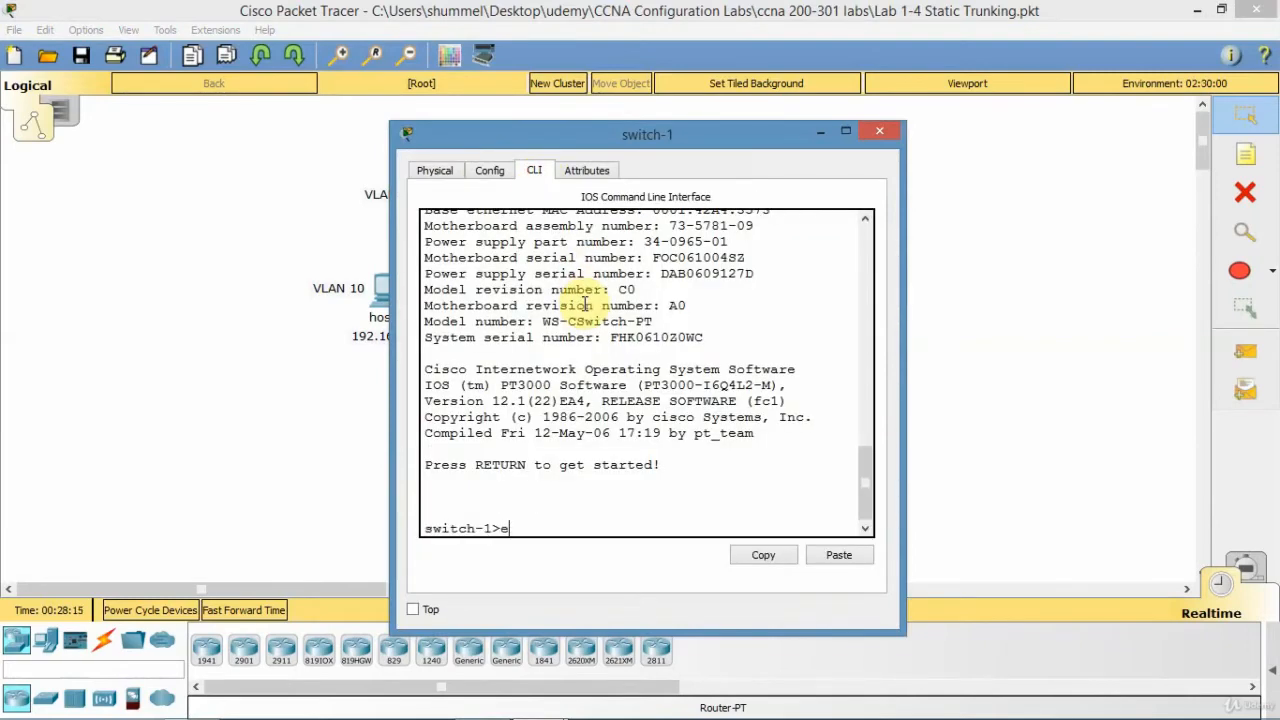
pyautogui.write('nable')
pyautogui.press('Return')
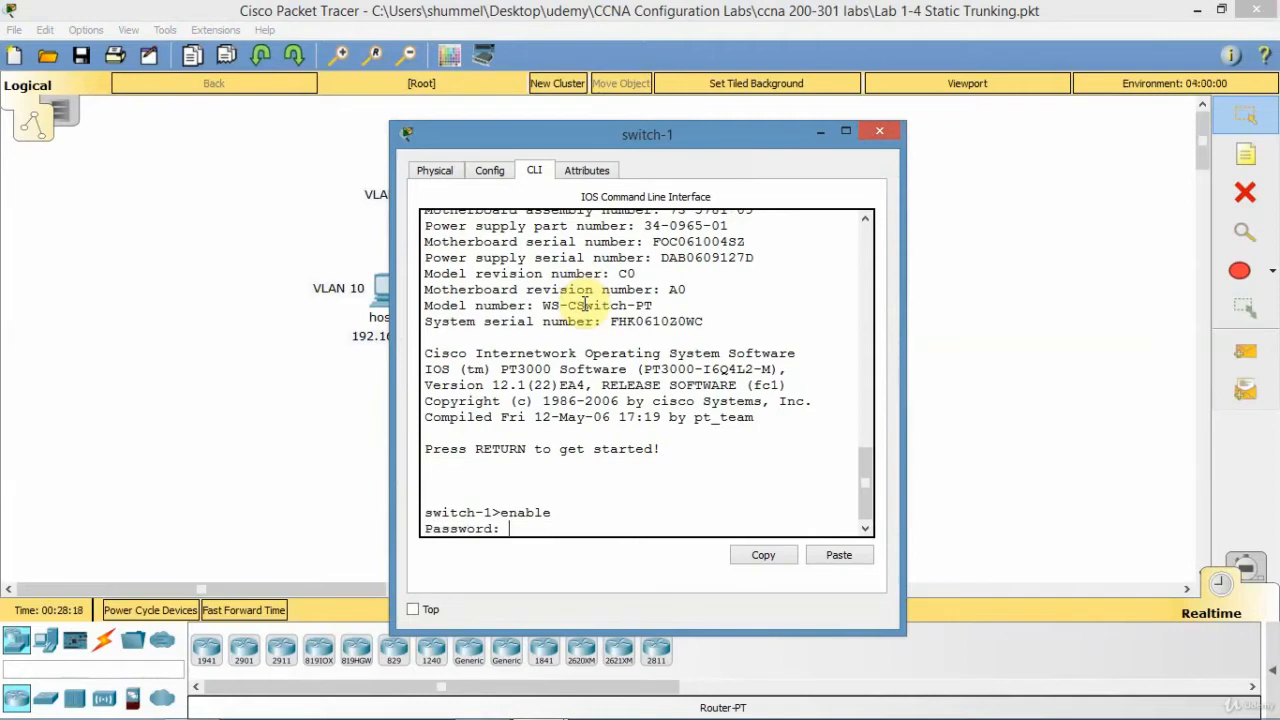
pyautogui.press('Return')
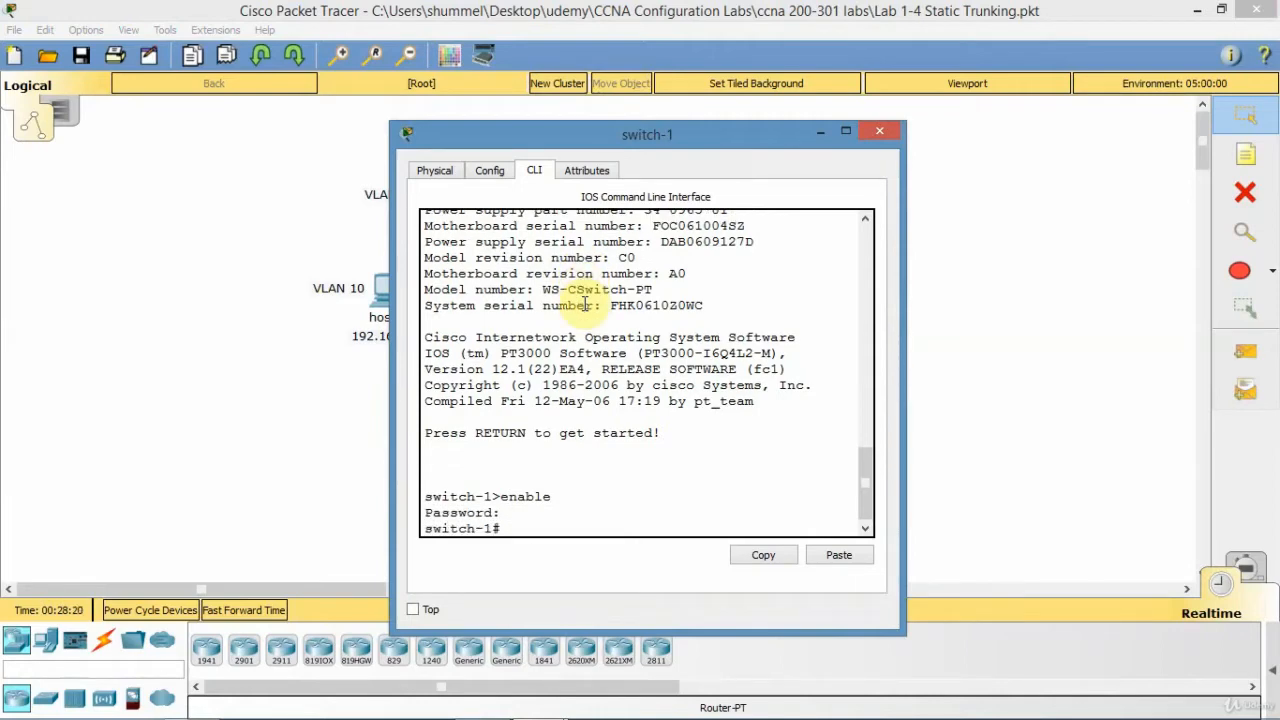
# Enter global configuration mode on switch-1 with conf t and select interface fastethernet1/1
pyautogui.write('conf t')
pyautogui.press('Return')
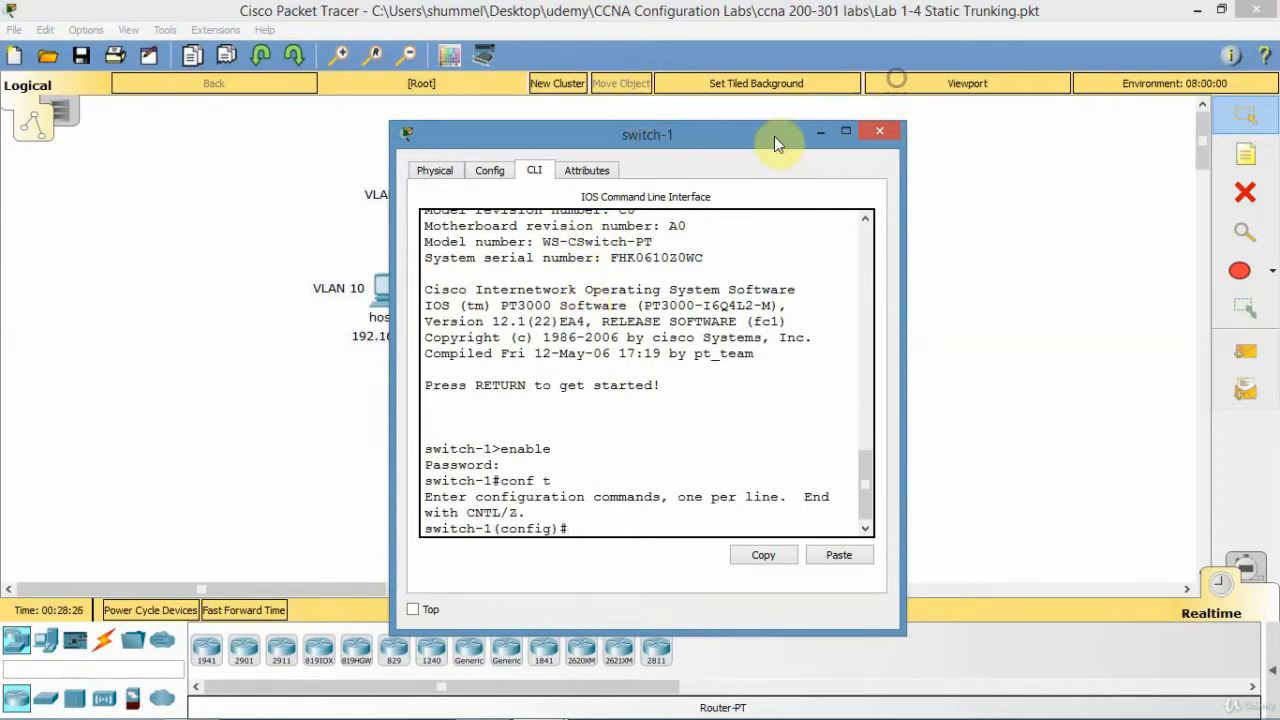
pyautogui.moveTo(768, 137); pyautogui.dragTo(981, 111)
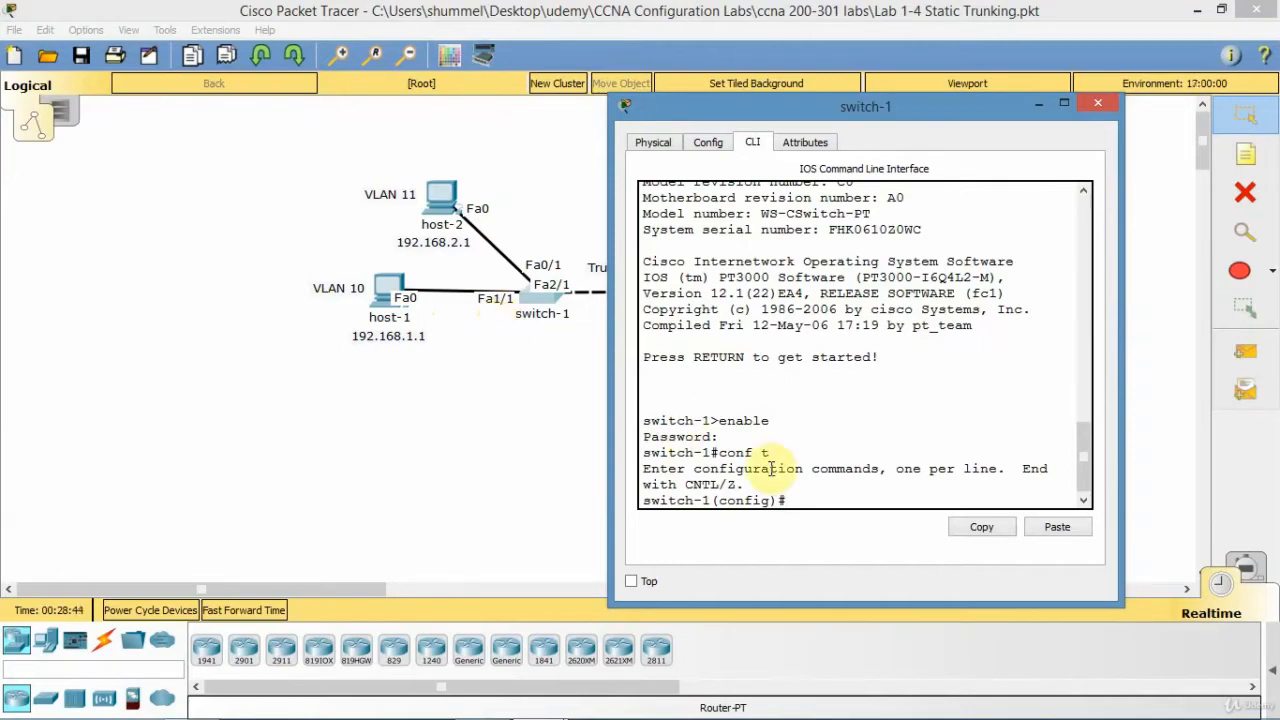
pyautogui.write('it')
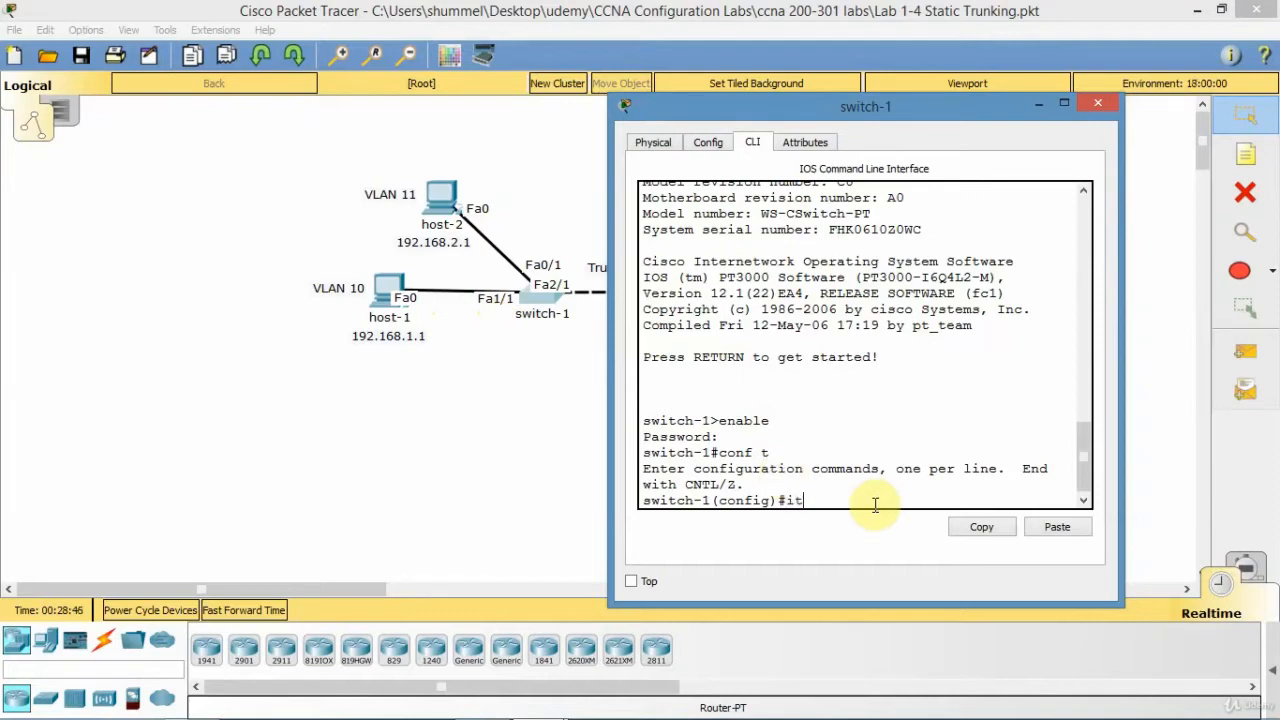
pyautogui.press('BackSpace')
pyautogui.write('nterface fastethe')
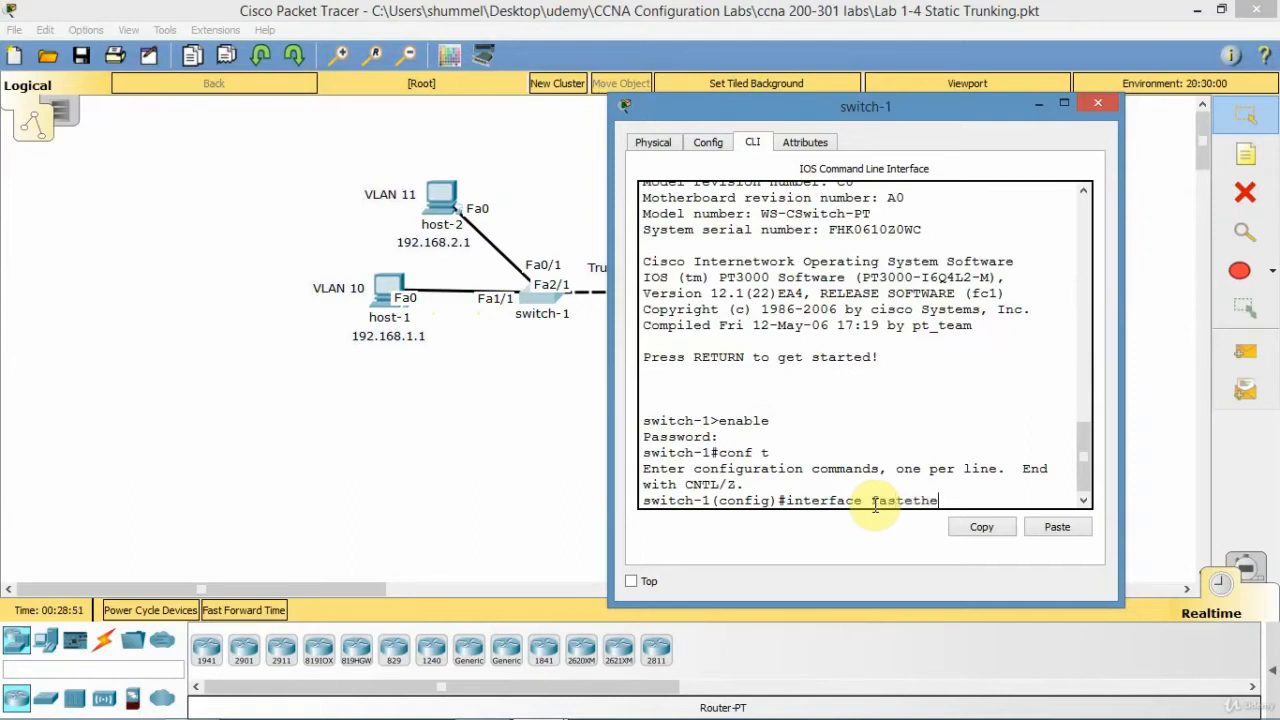
pyautogui.write('rnet1/1')
pyautogui.press('Return')
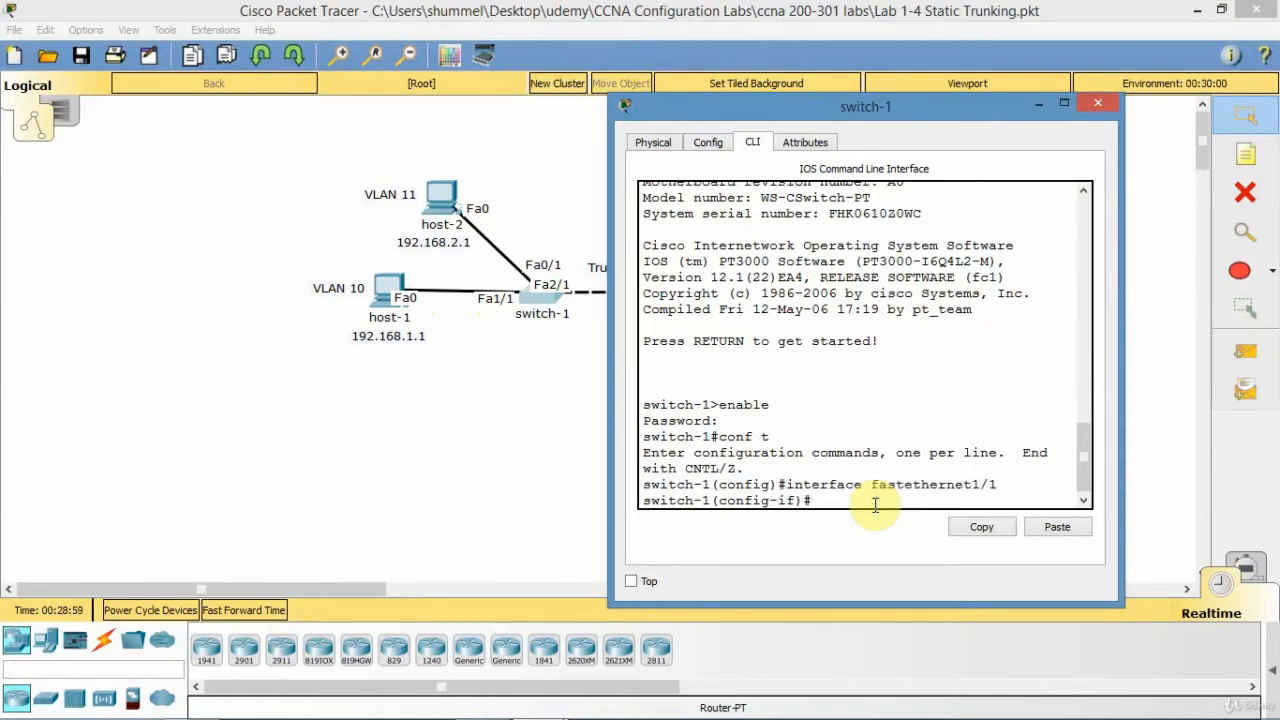
# Set the fastethernet1/1 port to switchport mode access and assign it to access VLAN 10
pyautogui.write('switchport mode acc')
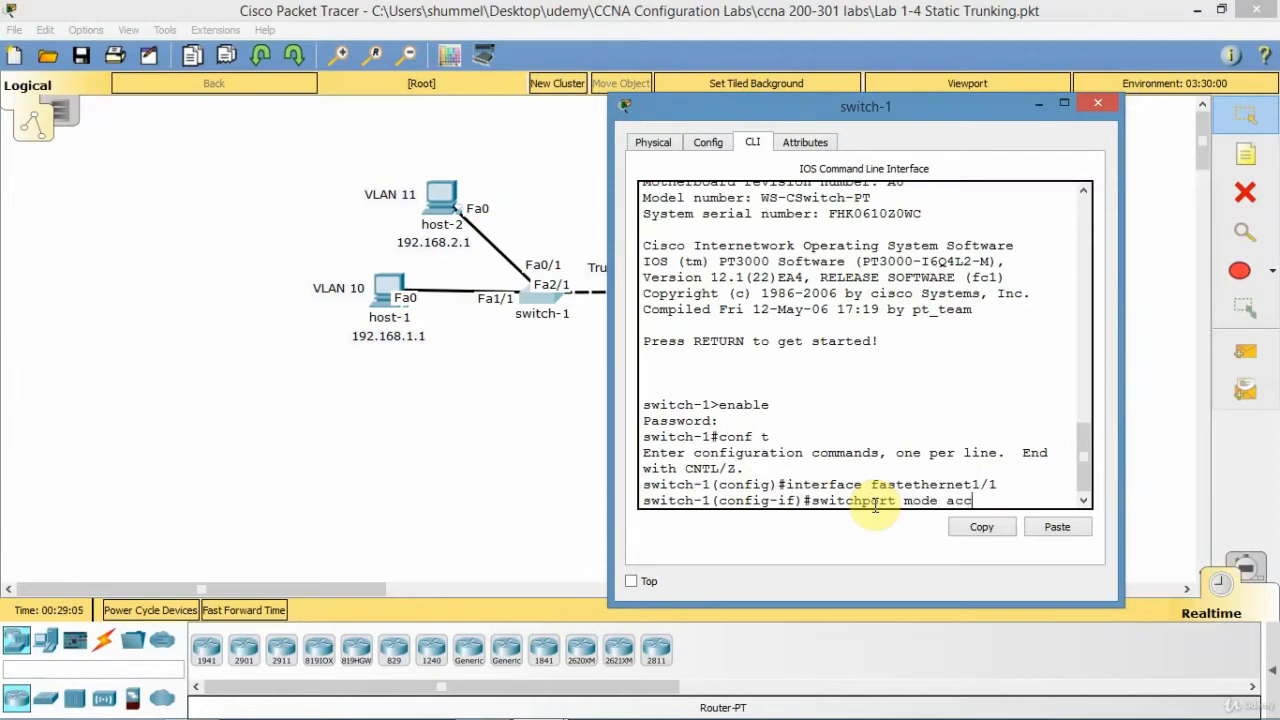
pyautogui.write('ess')
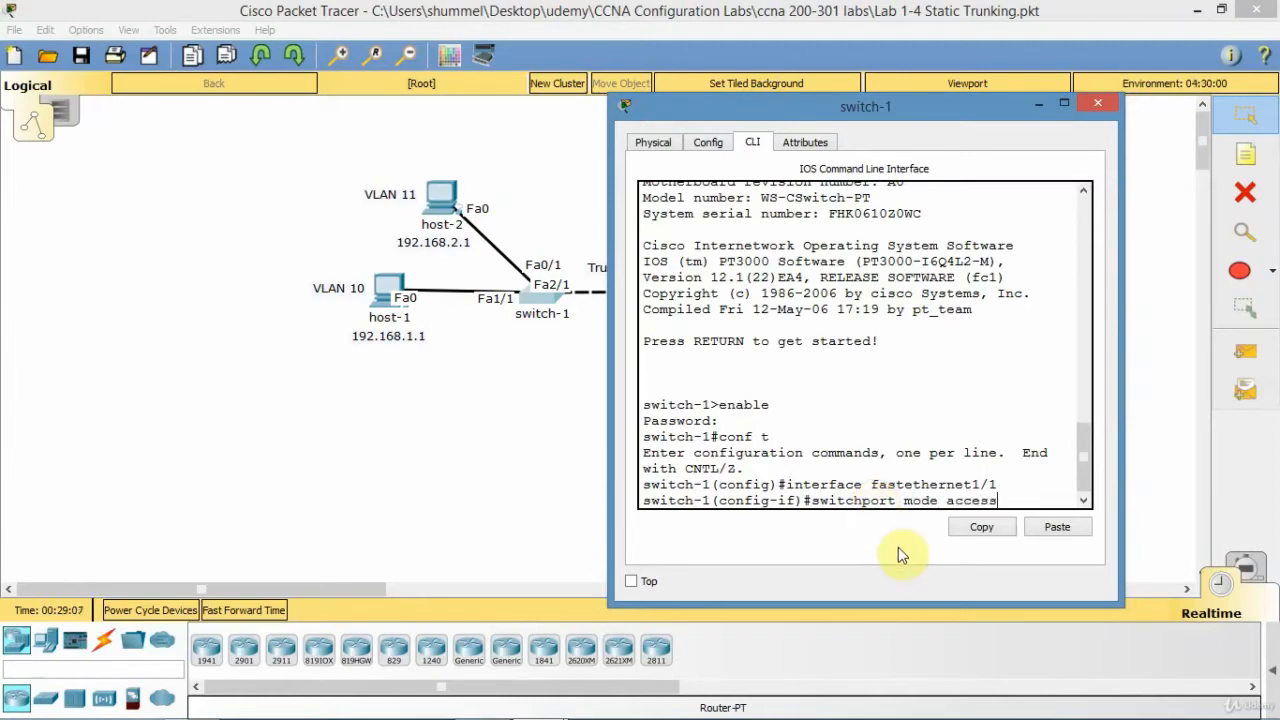
pyautogui.press('Return')
pyautogui.write('switch-1(config-if)#s')
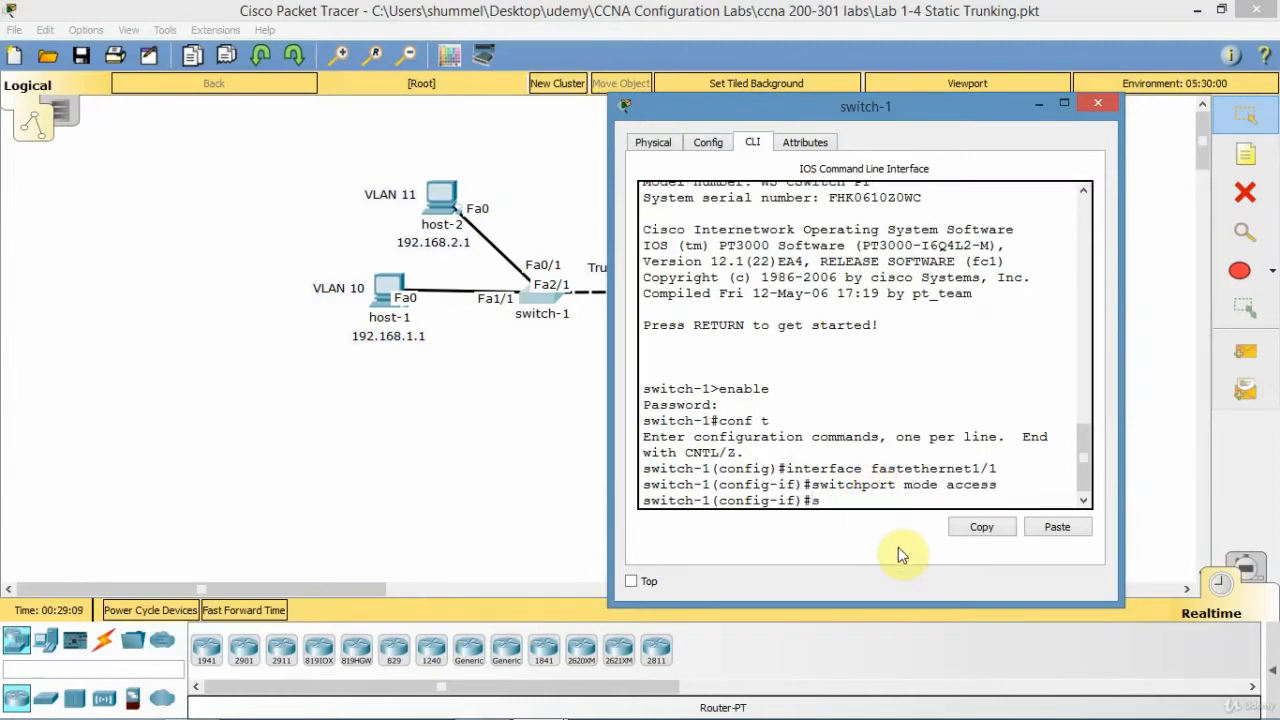
pyautogui.write('witchport access')
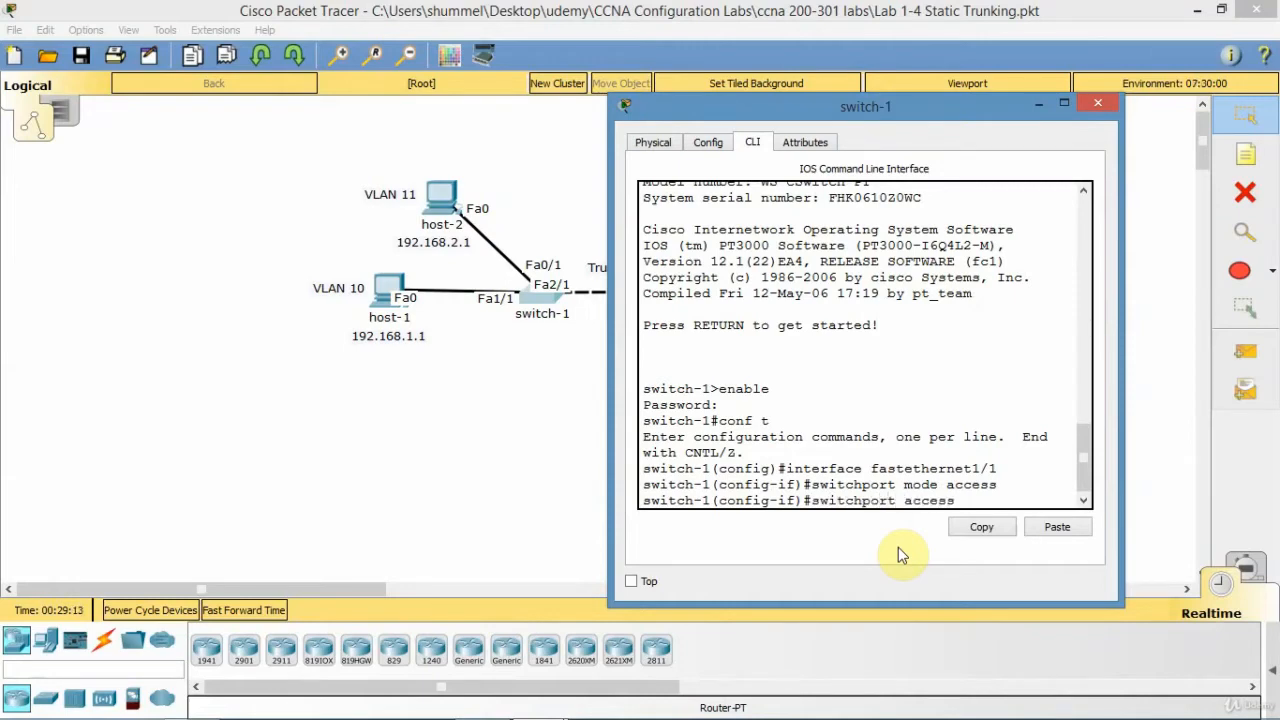
pyautogui.write(' vlan 10')
pyautogui.press('Return')
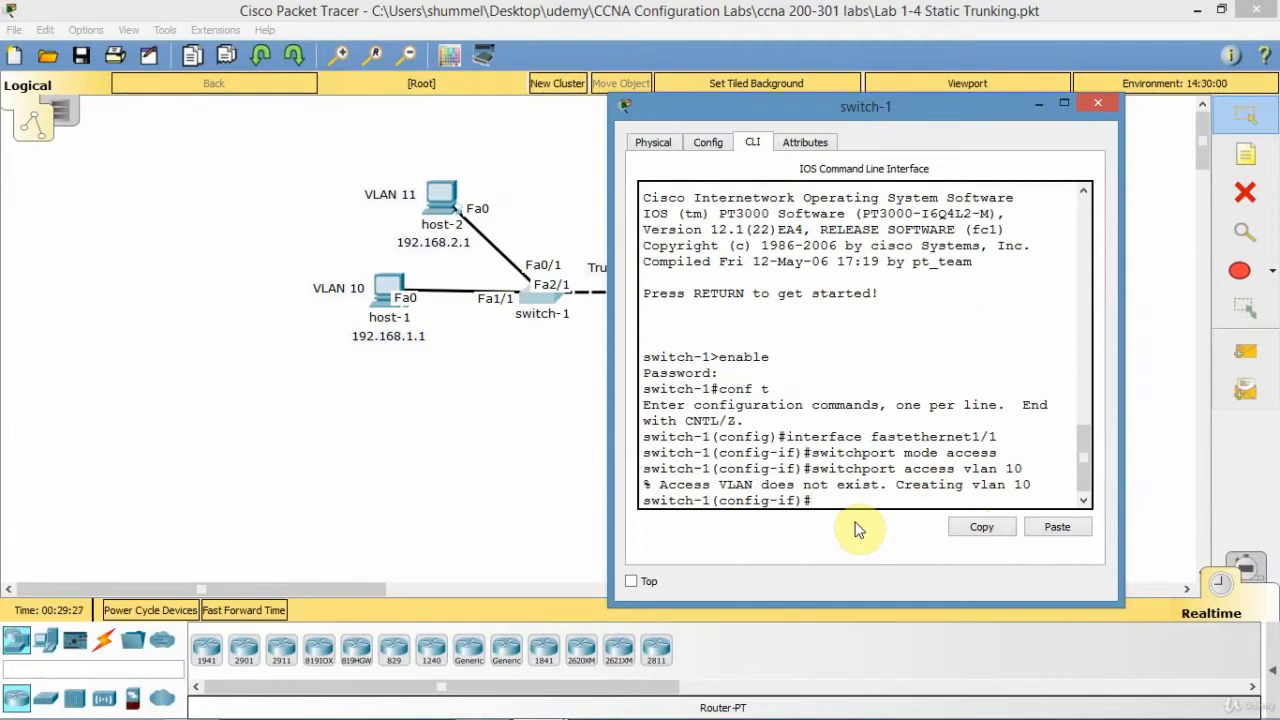
# Select interface fastethernet0/1 on switch-1 and set it to switchport mode access
pyautogui.press('Up')
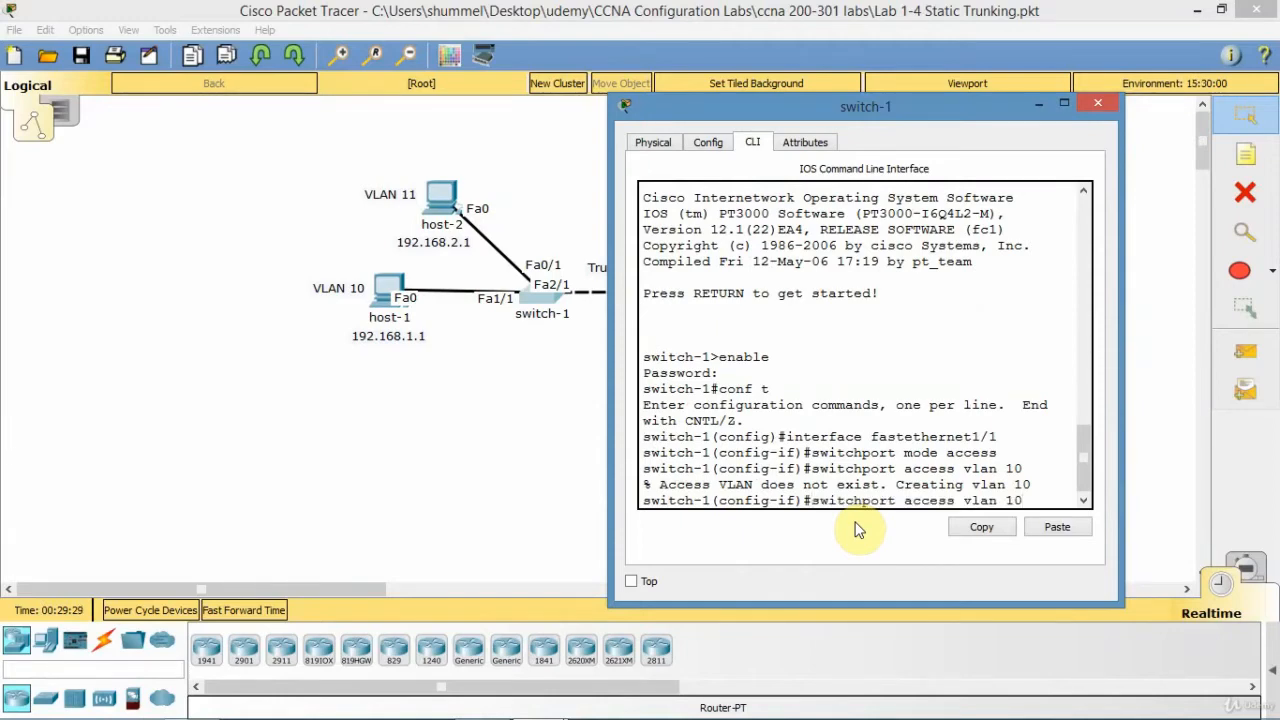
pyautogui.press('Up')
pyautogui.press('Up')
pyautogui.press('Left')
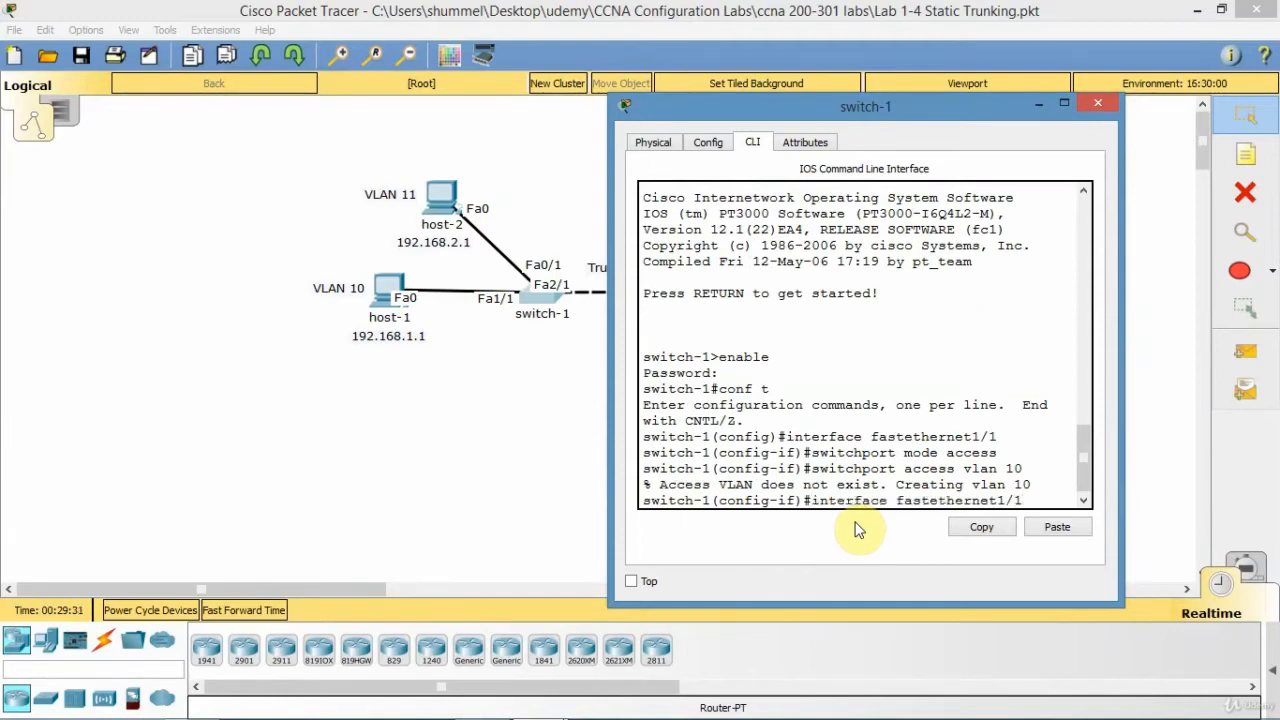
pyautogui.press('BackSpace')
pyautogui.write('0')
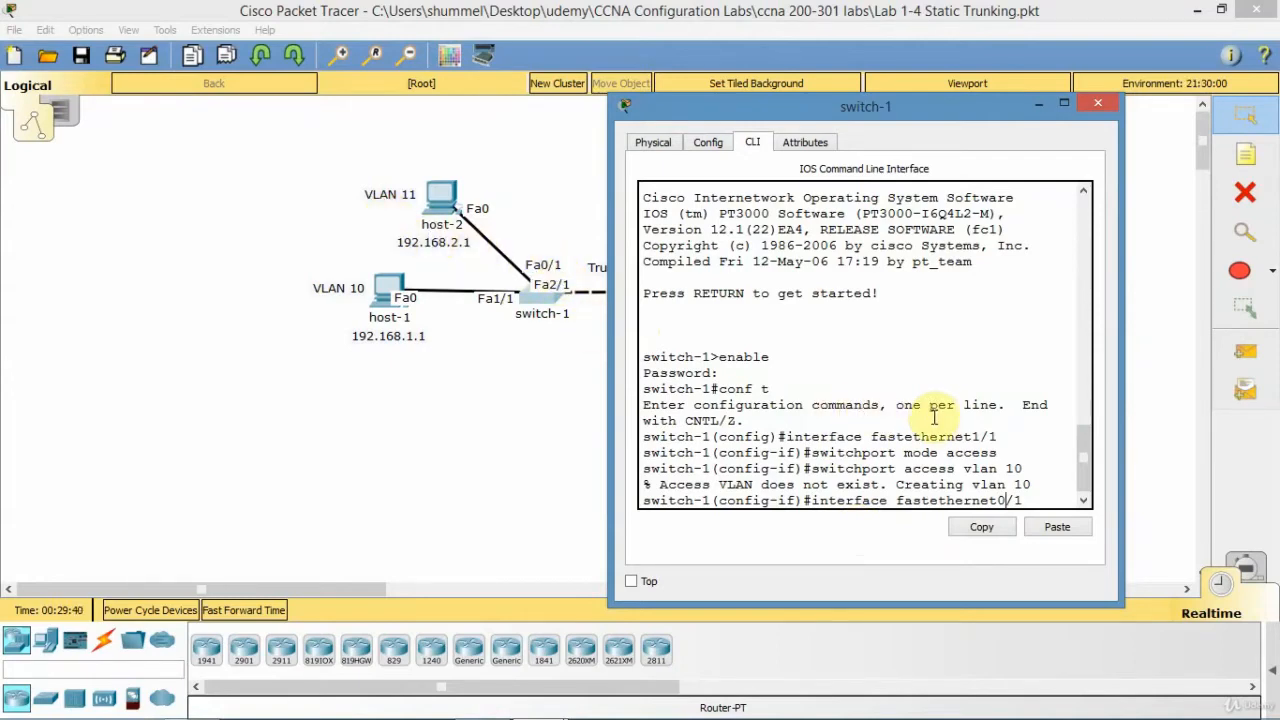
pyautogui.press('Return')
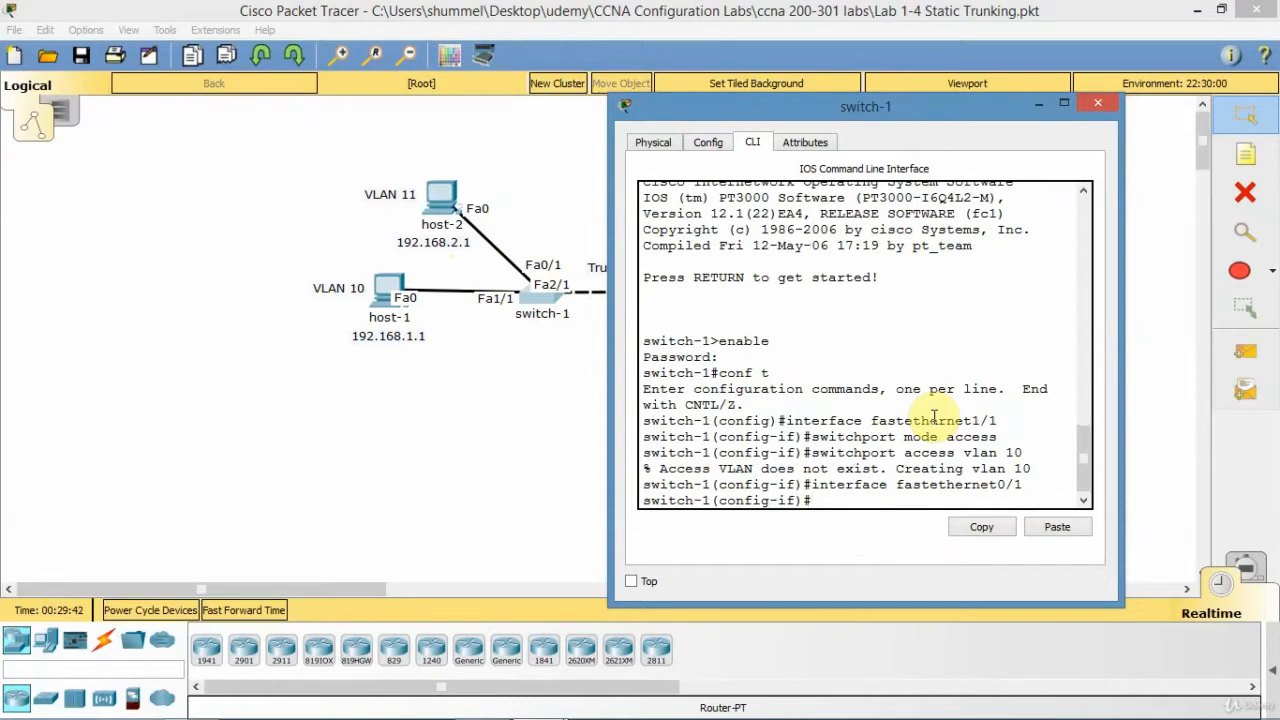
pyautogui.press('Up')
pyautogui.press('Up')
pyautogui.press('Up')
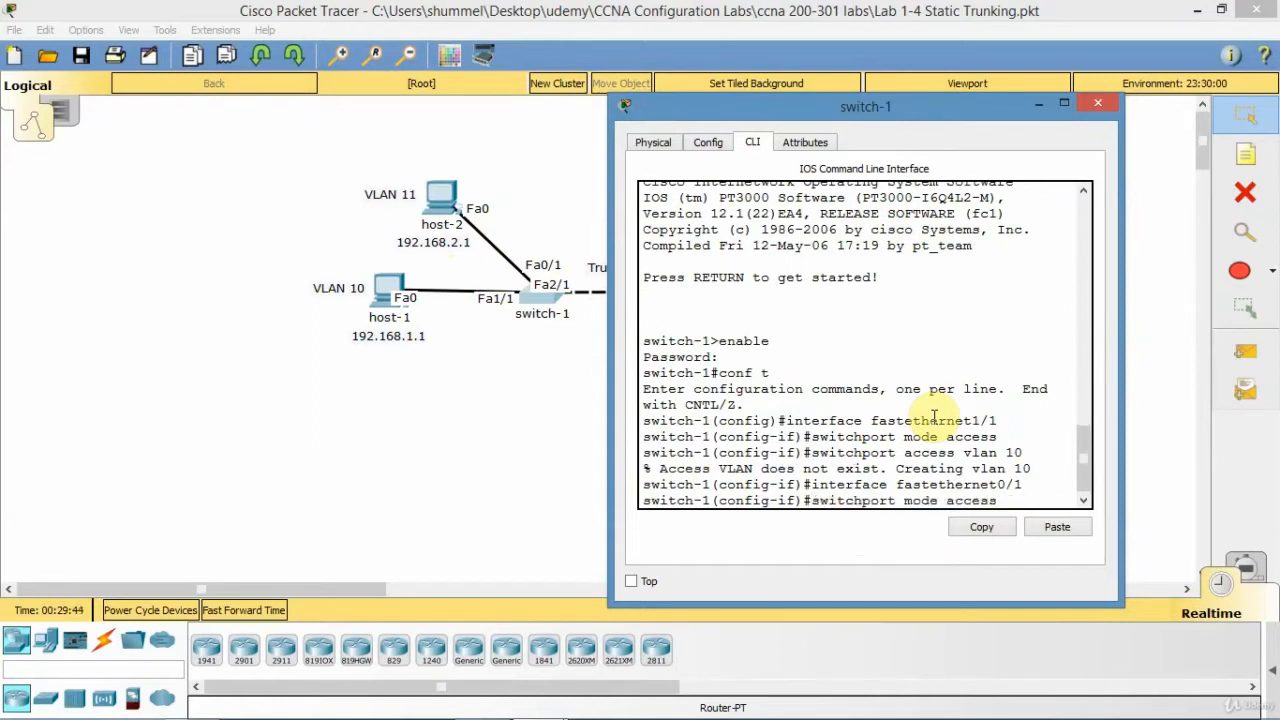
pyautogui.press('Return')
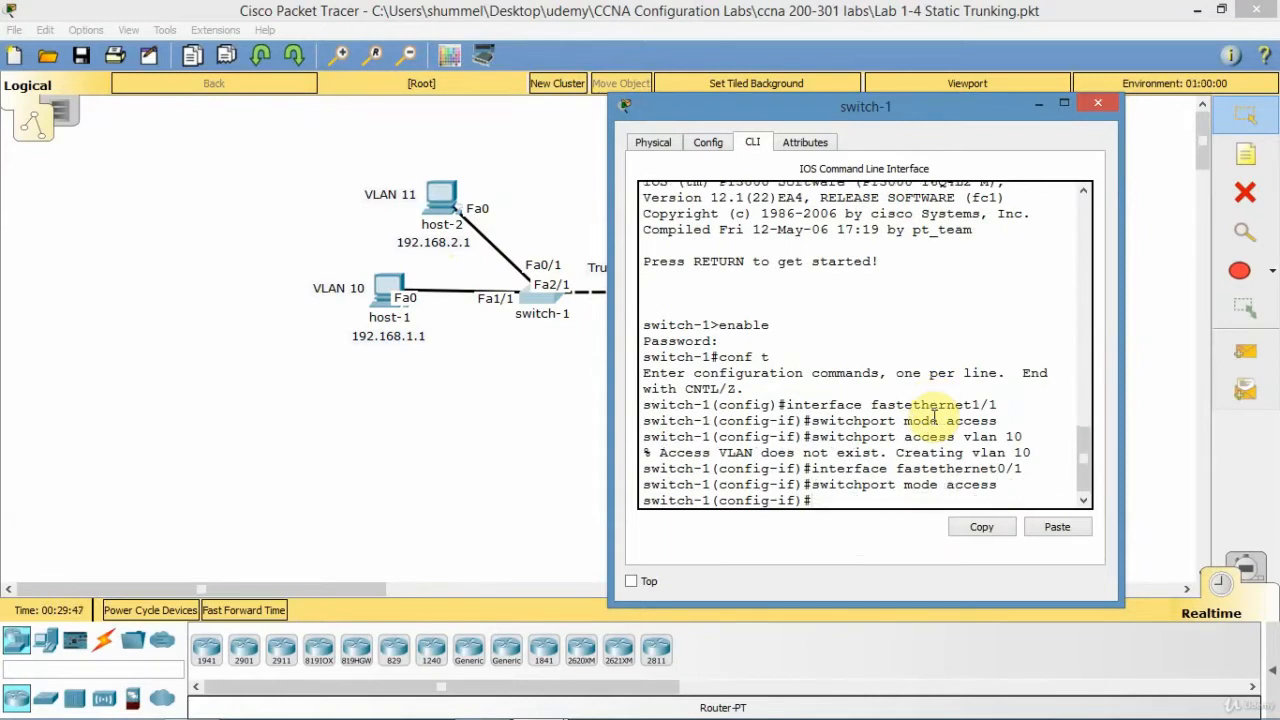
# Assign the fastethernet0/1 port to access VLAN 11
pyautogui.press('Up')
pyautogui.press('Up')
pyautogui.press('Up')
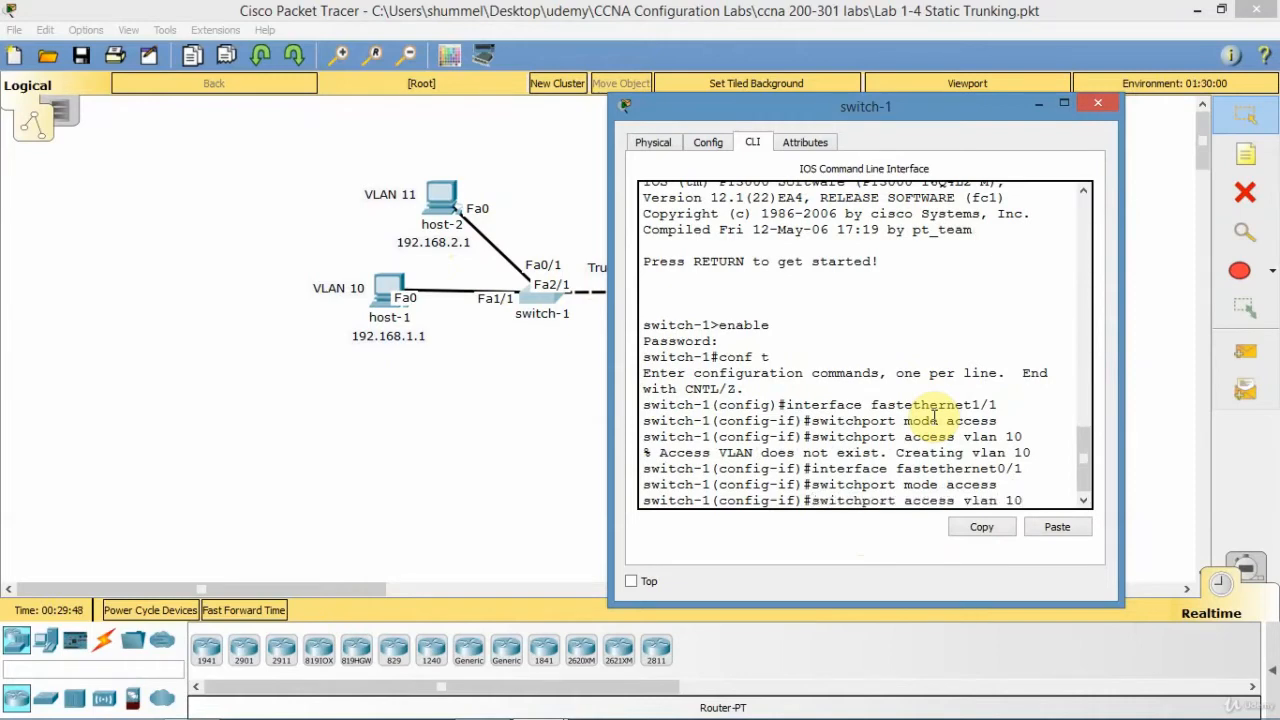
pyautogui.press('BackSpace')
pyautogui.write('1')
pyautogui.press('Return')
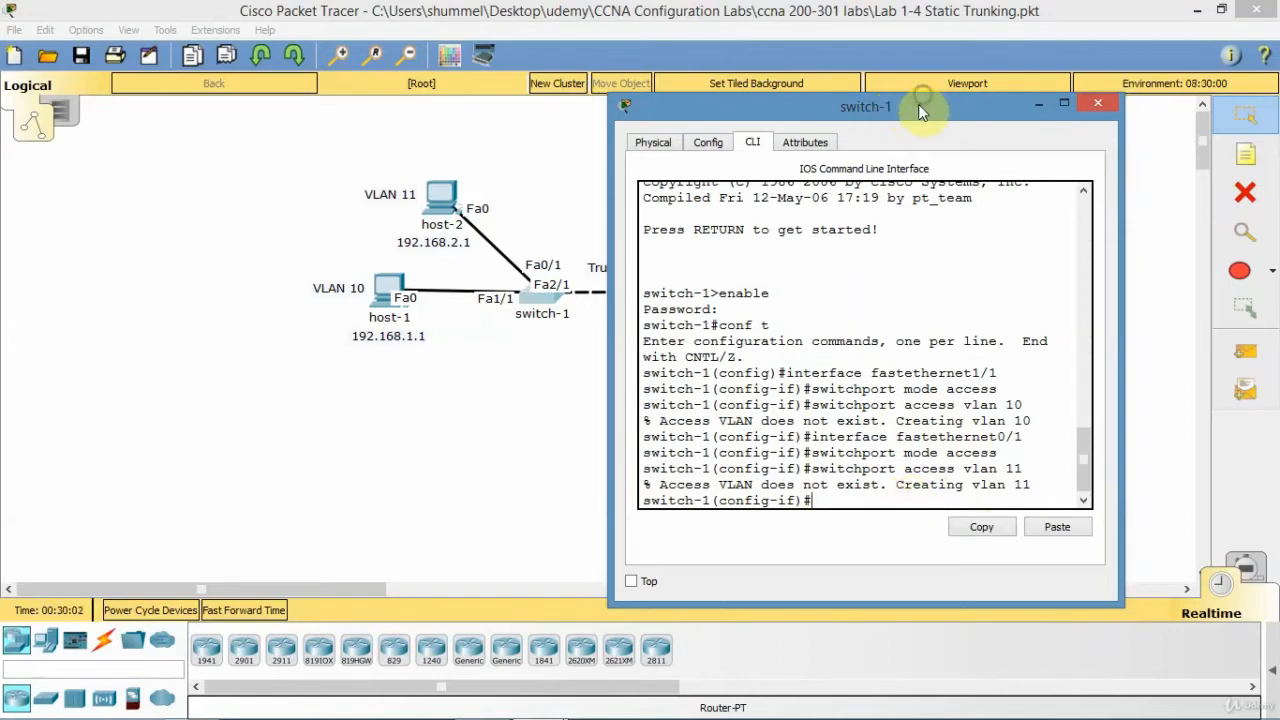
# Select interface fa2/1 on switch-1 and set it to switchport mode trunk
pyautogui.moveTo(918, 104); pyautogui.dragTo(970, 86)
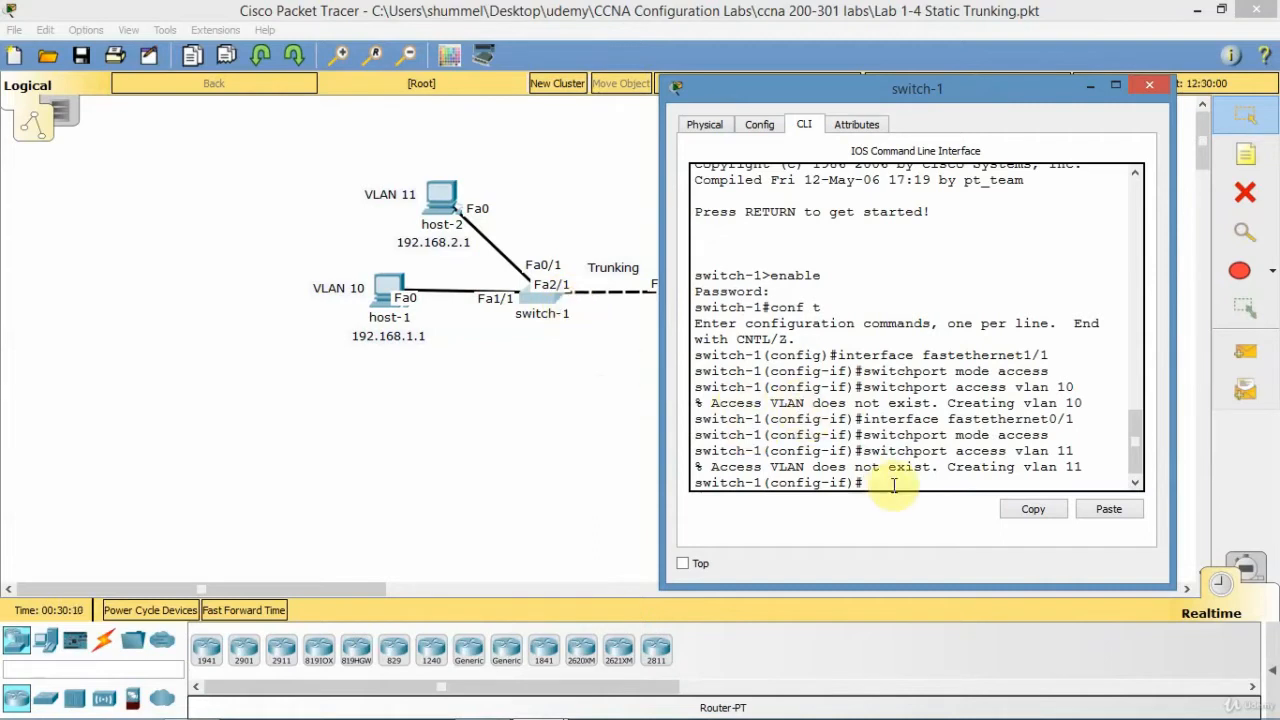
pyautogui.write('int fa2/1')
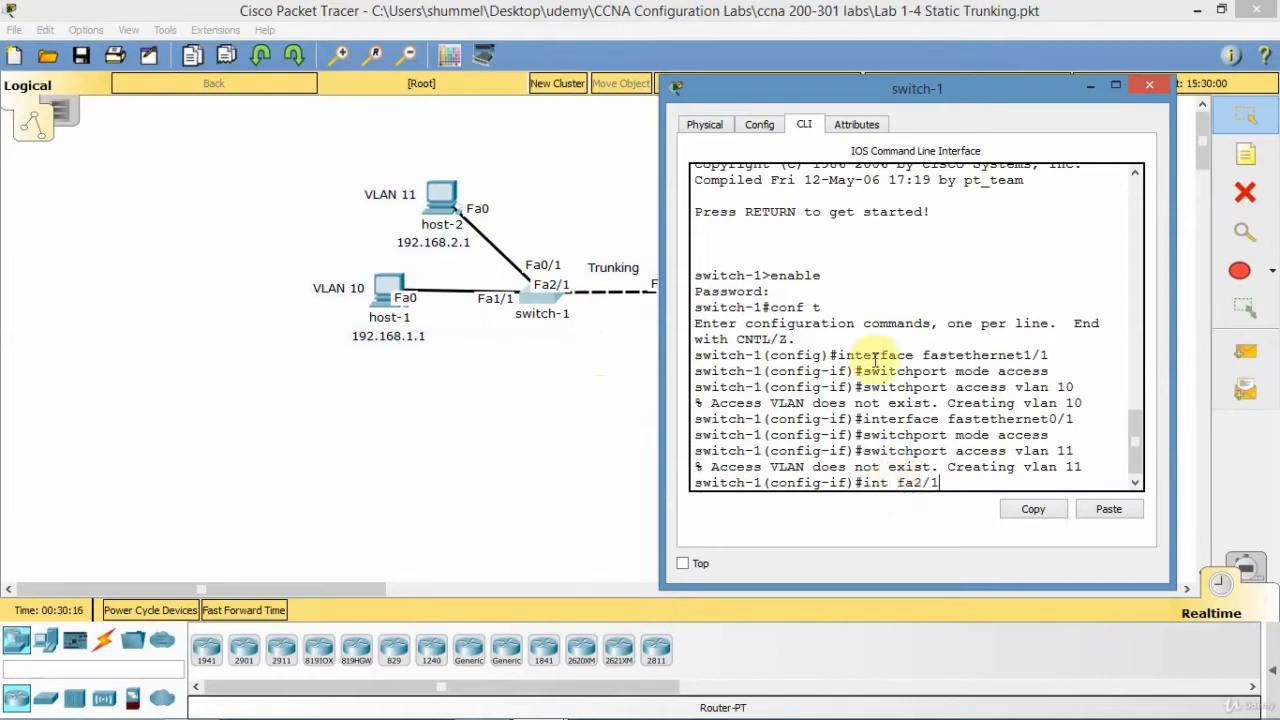
pyautogui.press('Return')
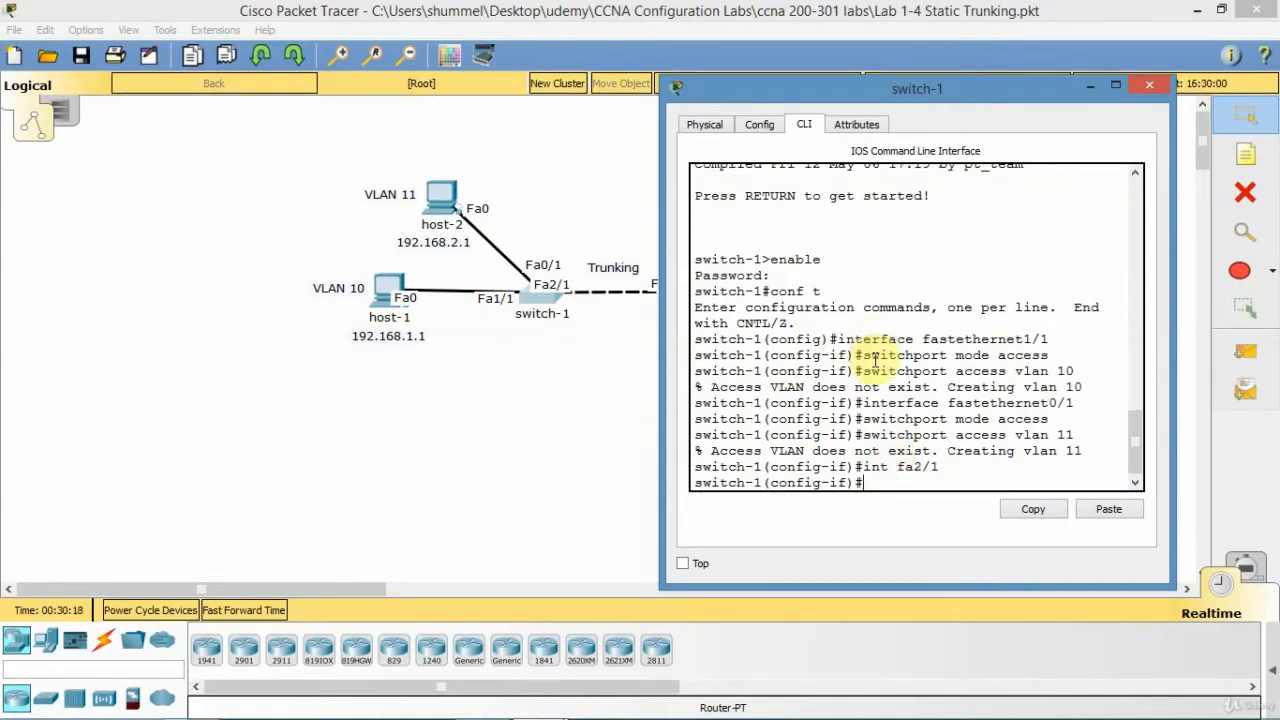
pyautogui.write('switchport mode tr')
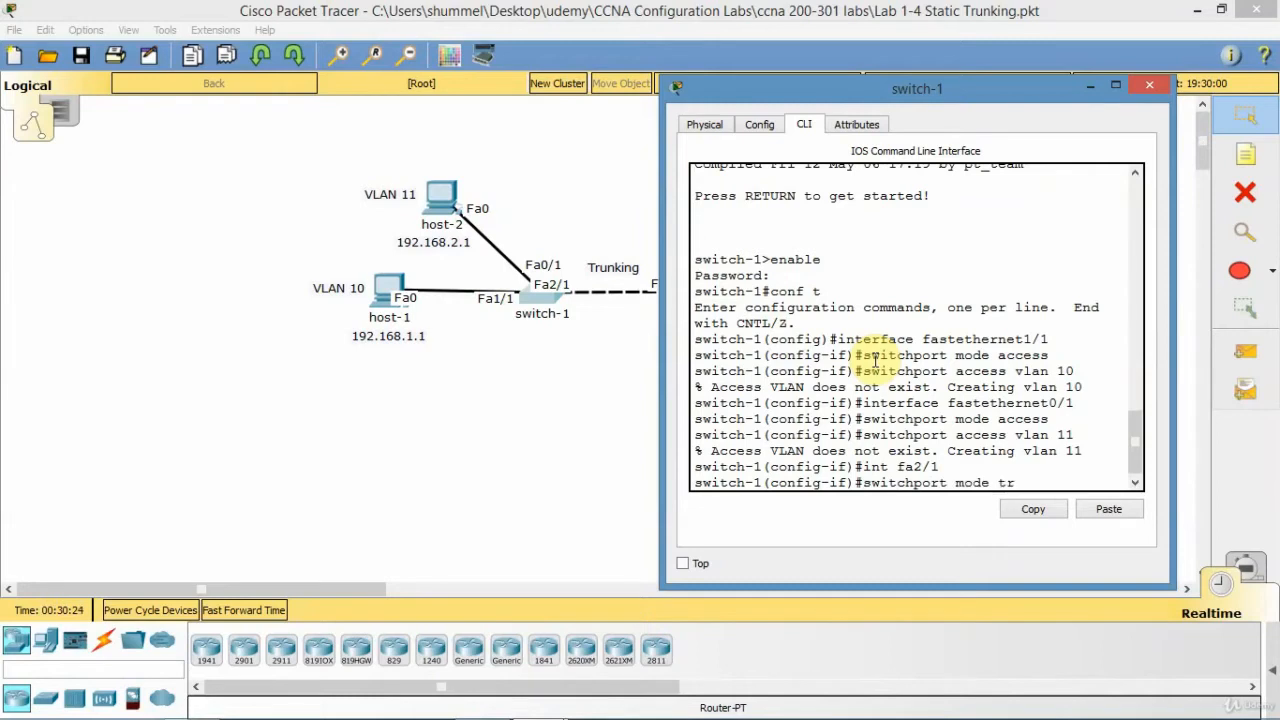
pyautogui.write('unk')
pyautogui.press('Return')
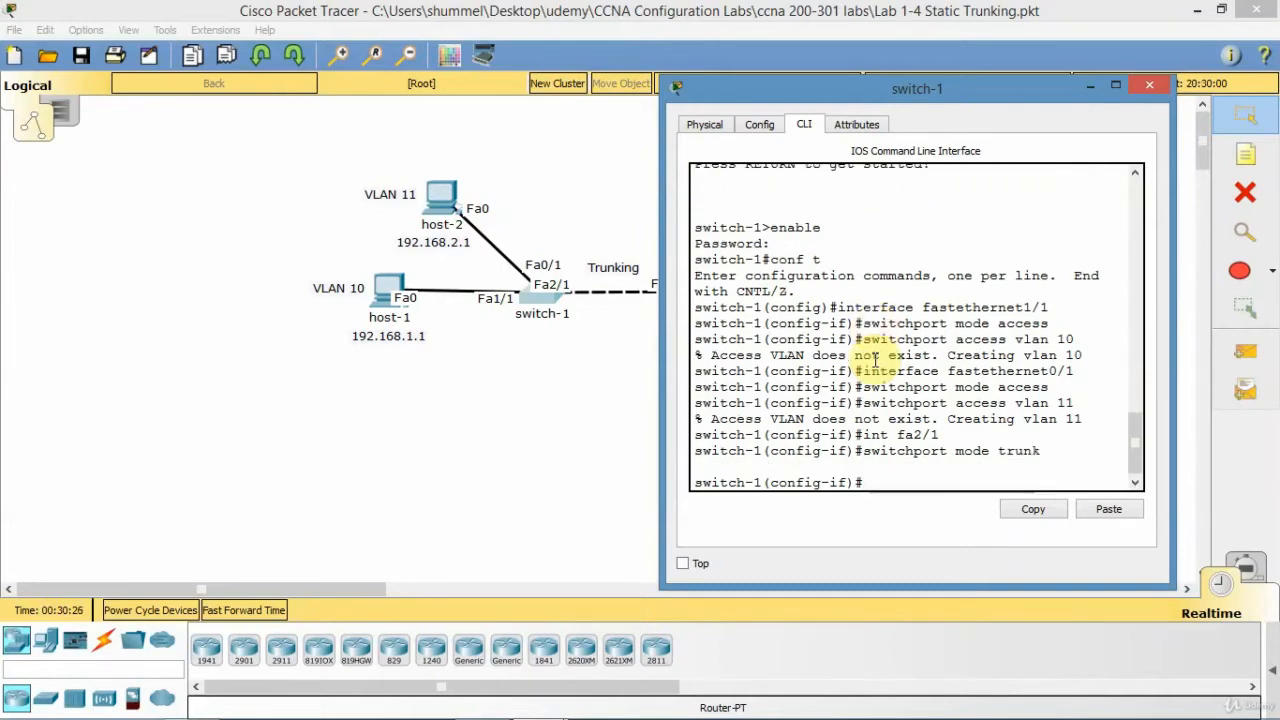
# Turn off trunk negotiation on fa2/1 with the switchport nonegotiate command
pyautogui.write('switchport ')
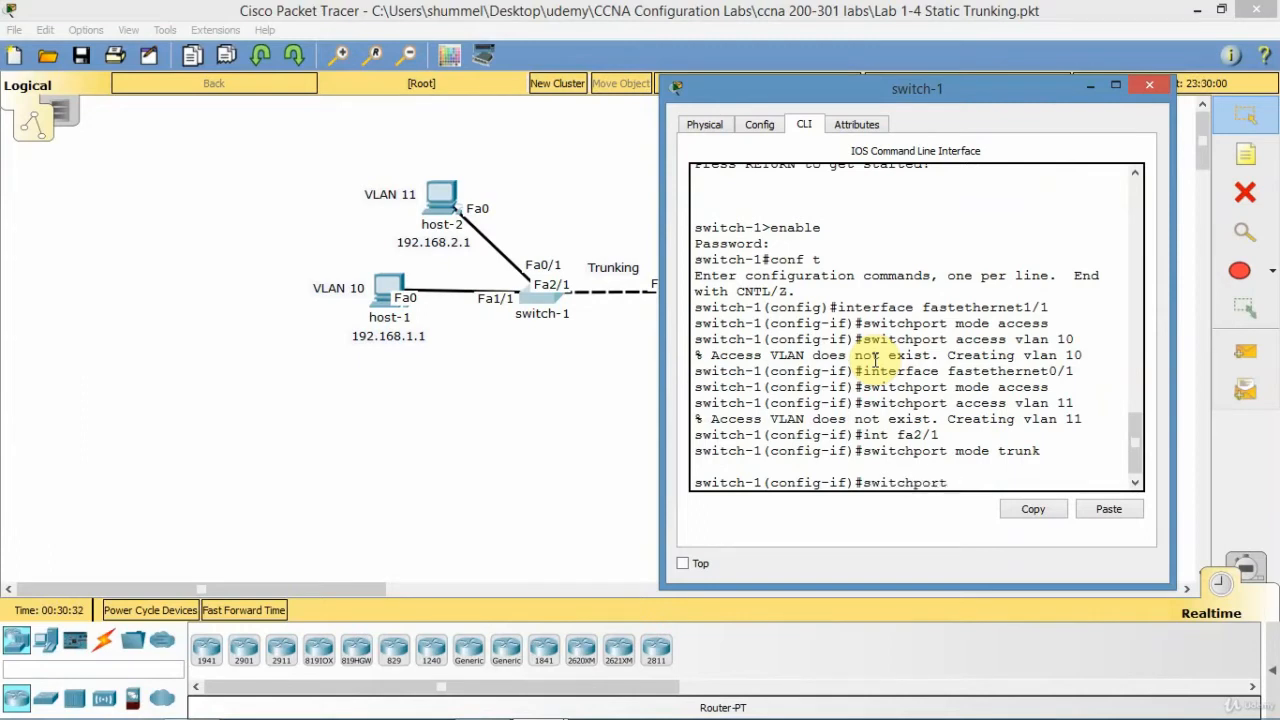
pyautogui.write('nonegotiate')
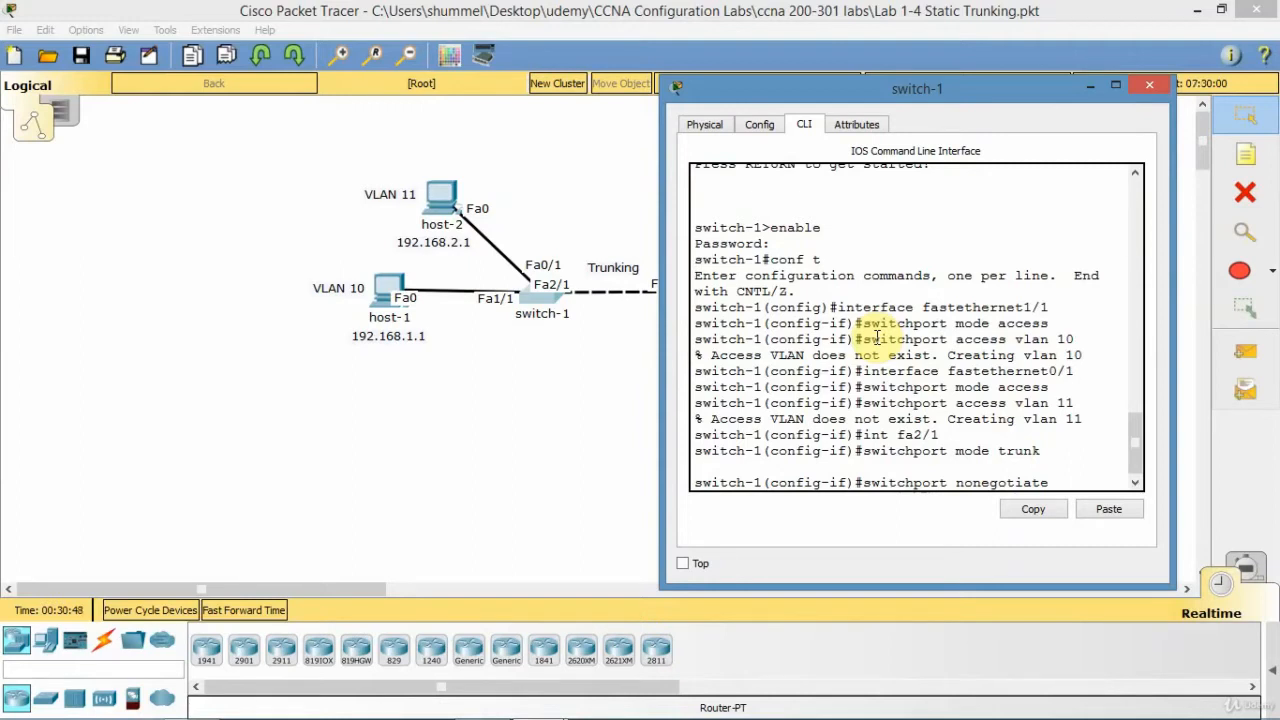
pyautogui.press('Return')
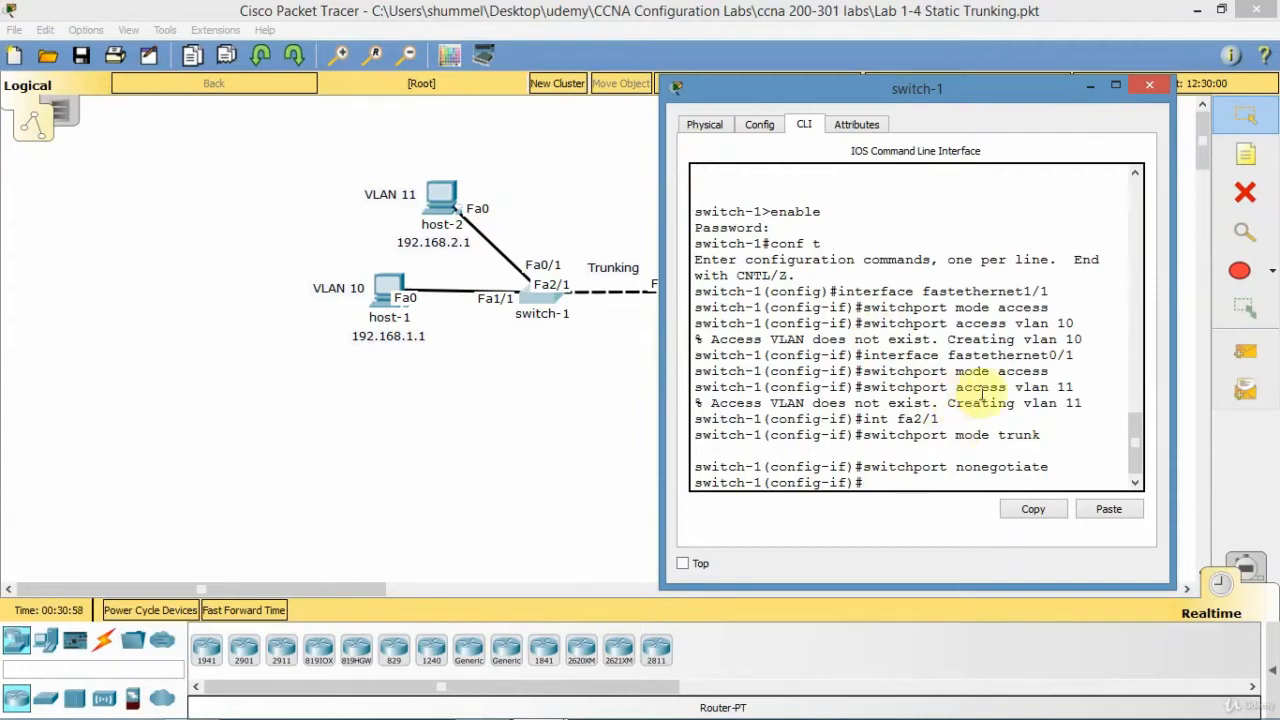
# Restrict the fa2/1 trunk to VLANs 10-11 with the switchport trunk allowed vlan command
pyautogui.write('switchport')
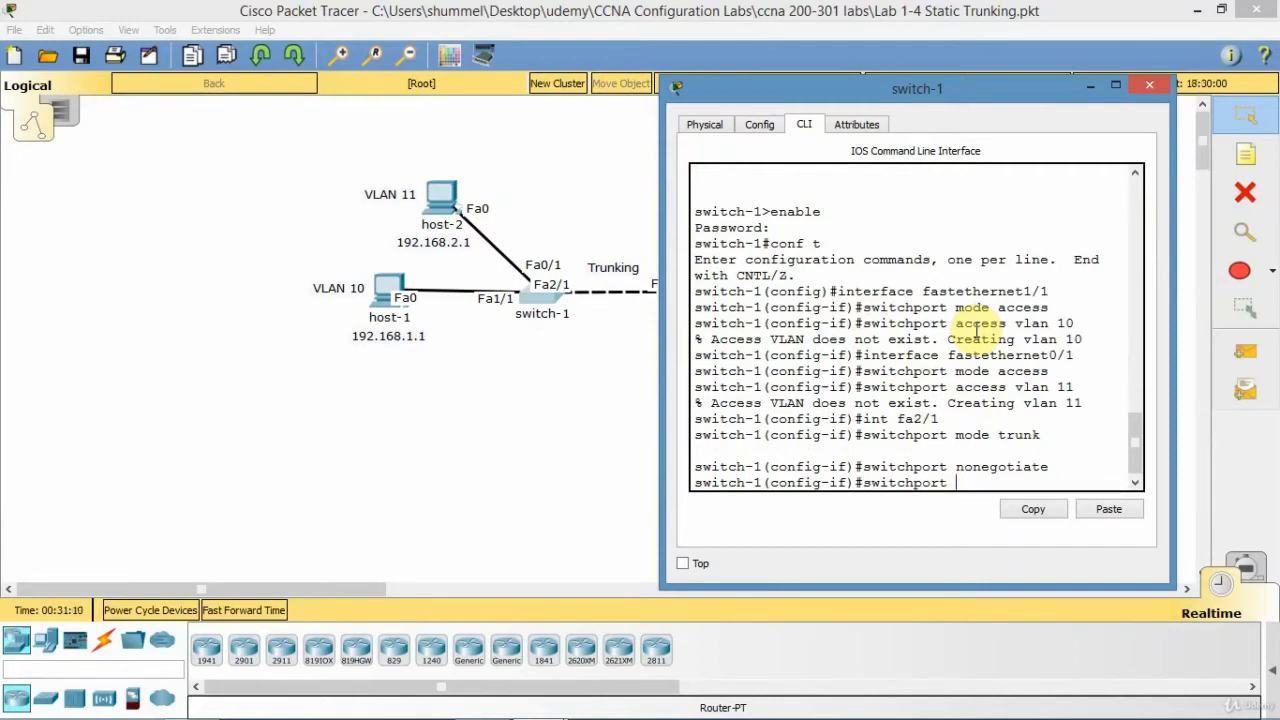
pyautogui.write('trunk allowed vlan')
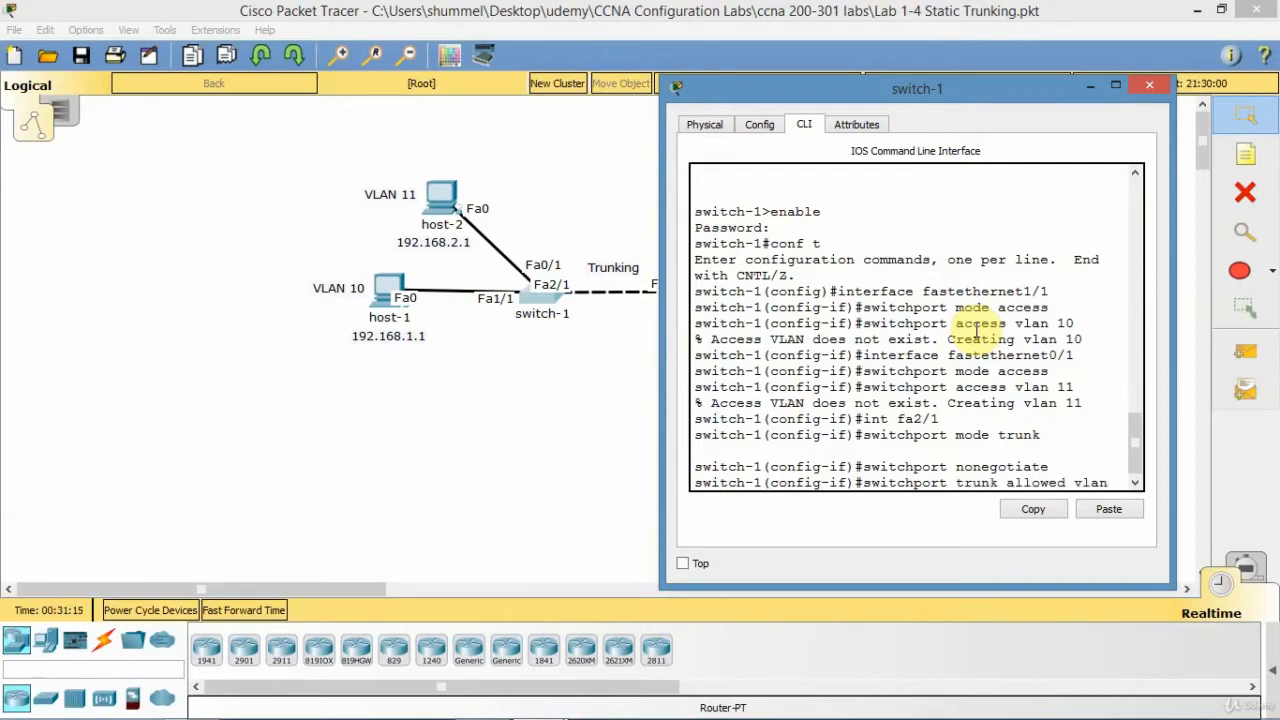
pyautogui.write(' 10')
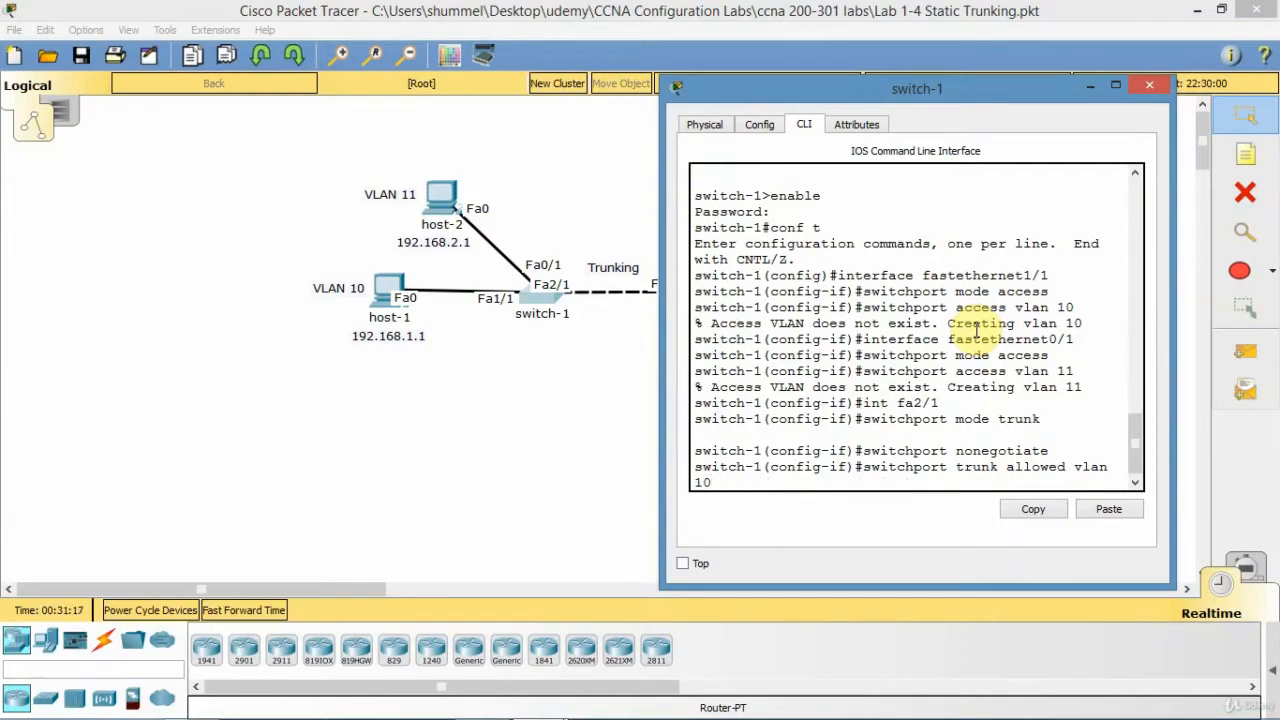
pyautogui.write('-12')
pyautogui.press('BackSpace')
pyautogui.write('1')
pyautogui.press('Return')
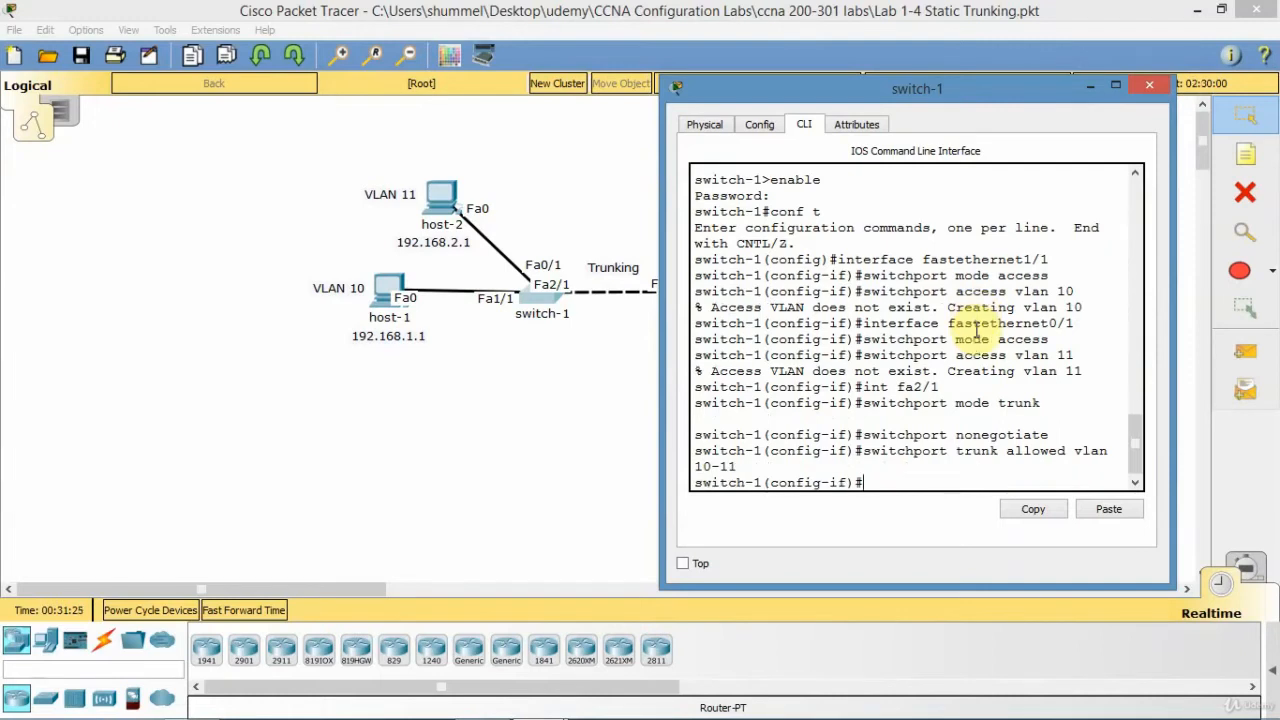
# Leave configuration mode on switch-1 and examine the running configuration's VLANs and FastEthernet interface settings with the show run command
pyautogui.write('end')
pyautogui.press('Return')
pyautogui.write('sh ')
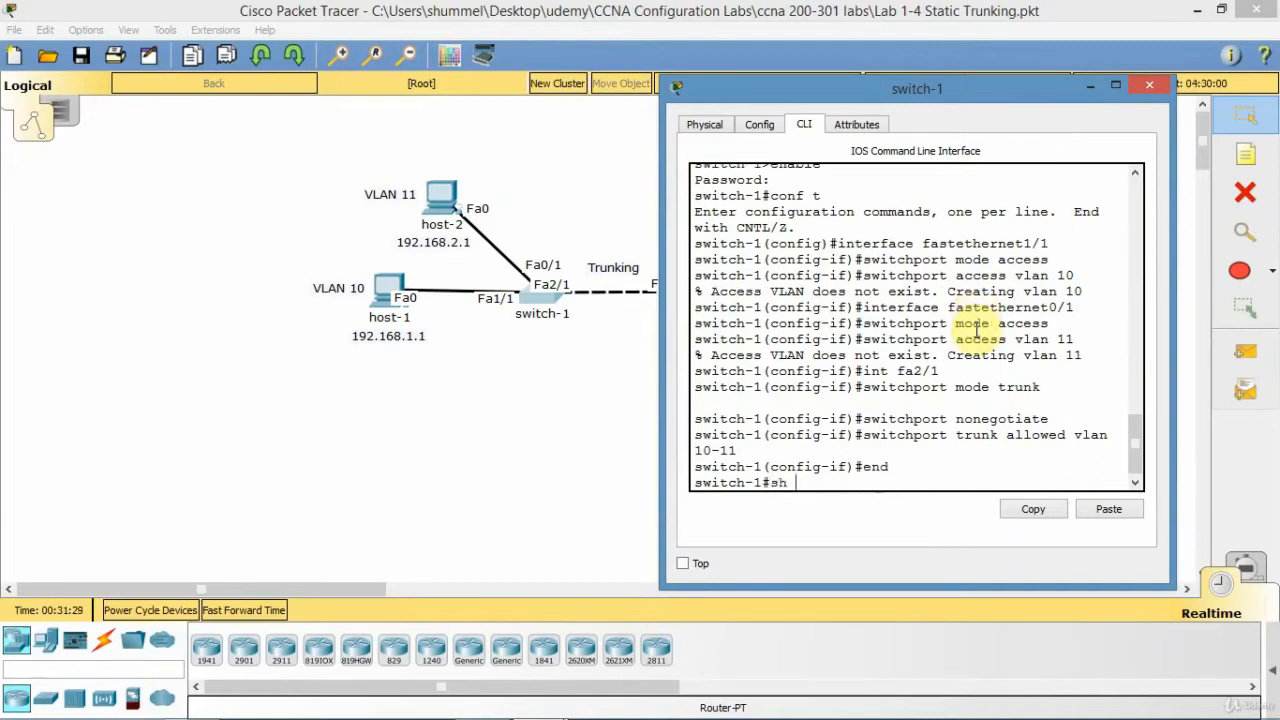
pyautogui.write('run')
pyautogui.press('Return')
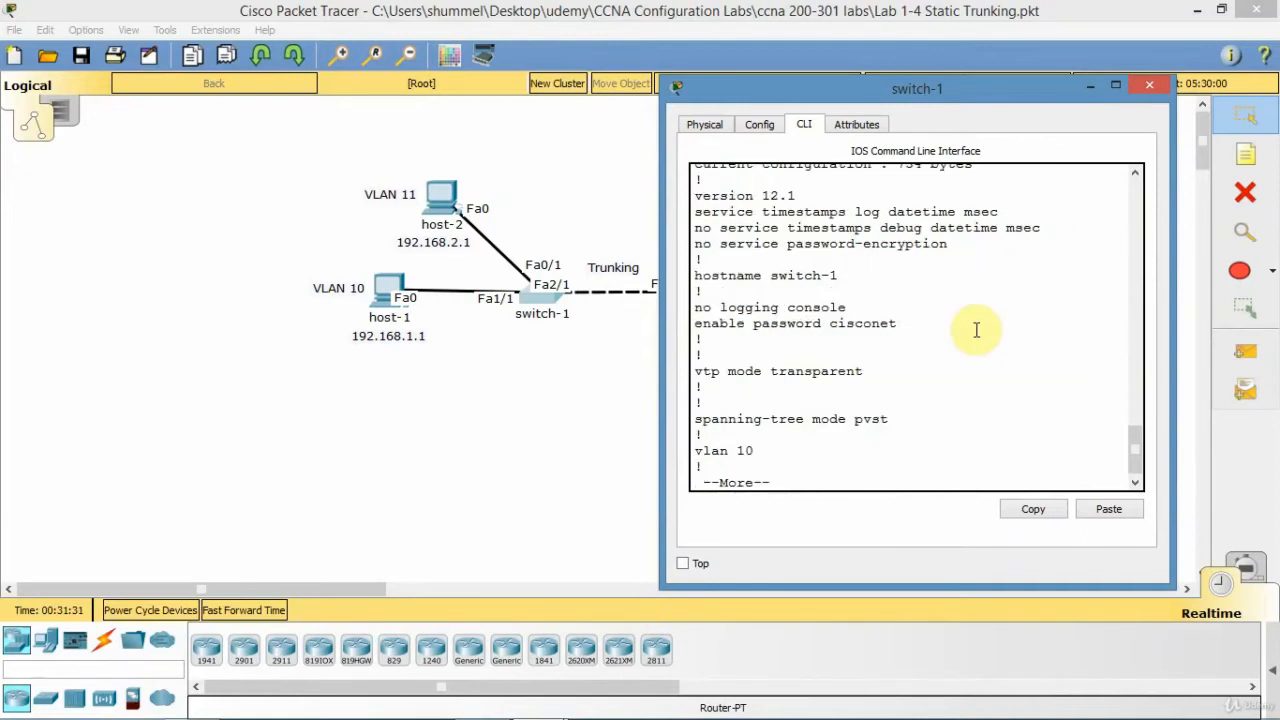
pyautogui.press('Return')
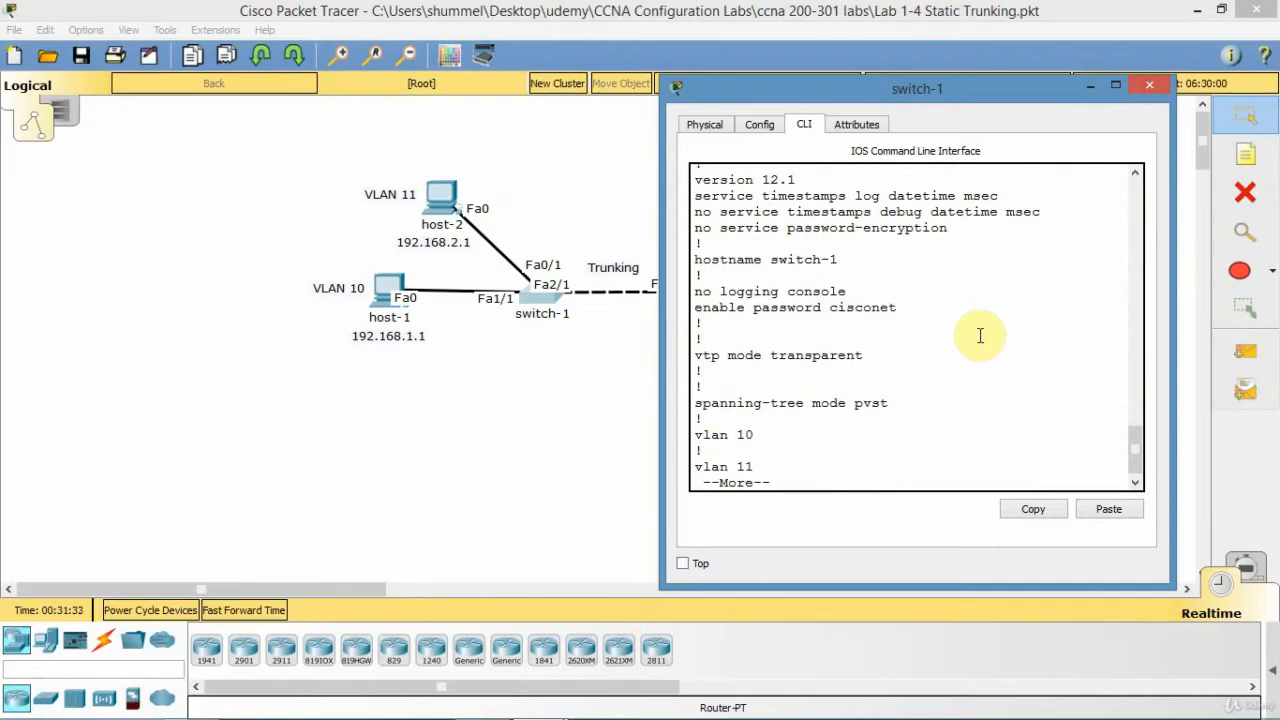
pyautogui.press('space')
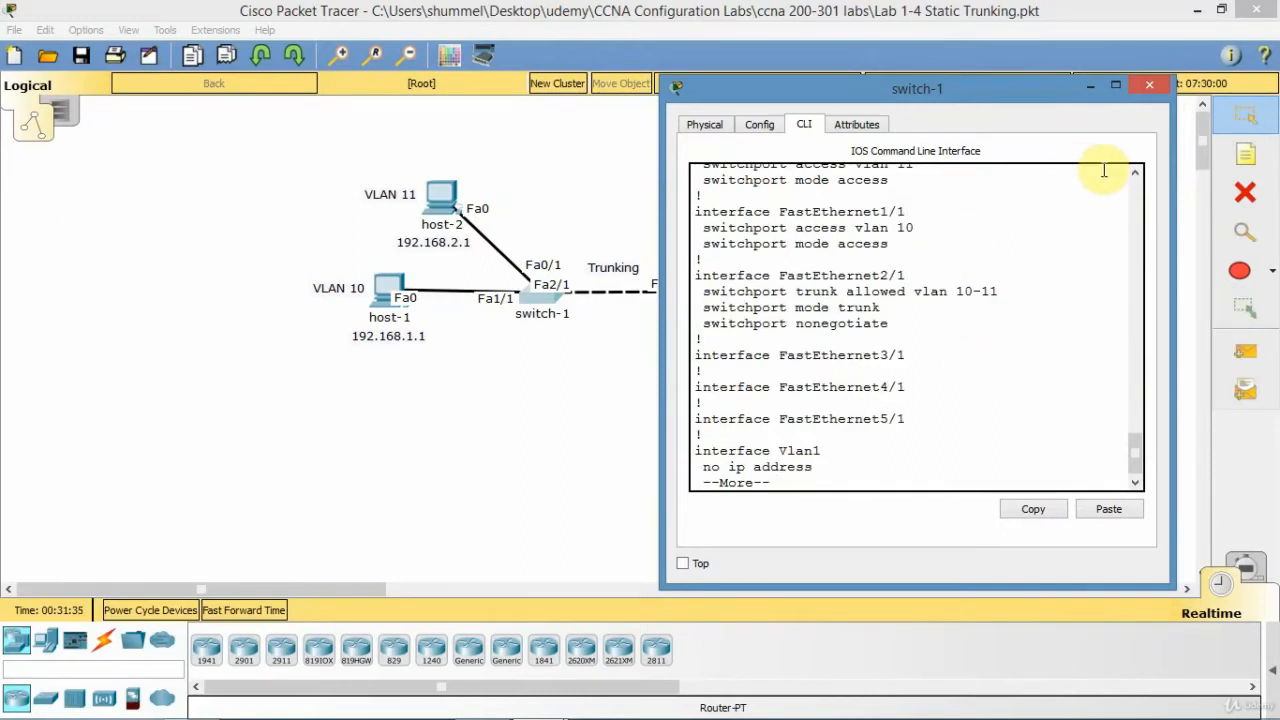
pyautogui.click(1136, 174)
pyautogui.click(1136, 174)
pyautogui.click(1136, 174)
pyautogui.click(1136, 174)
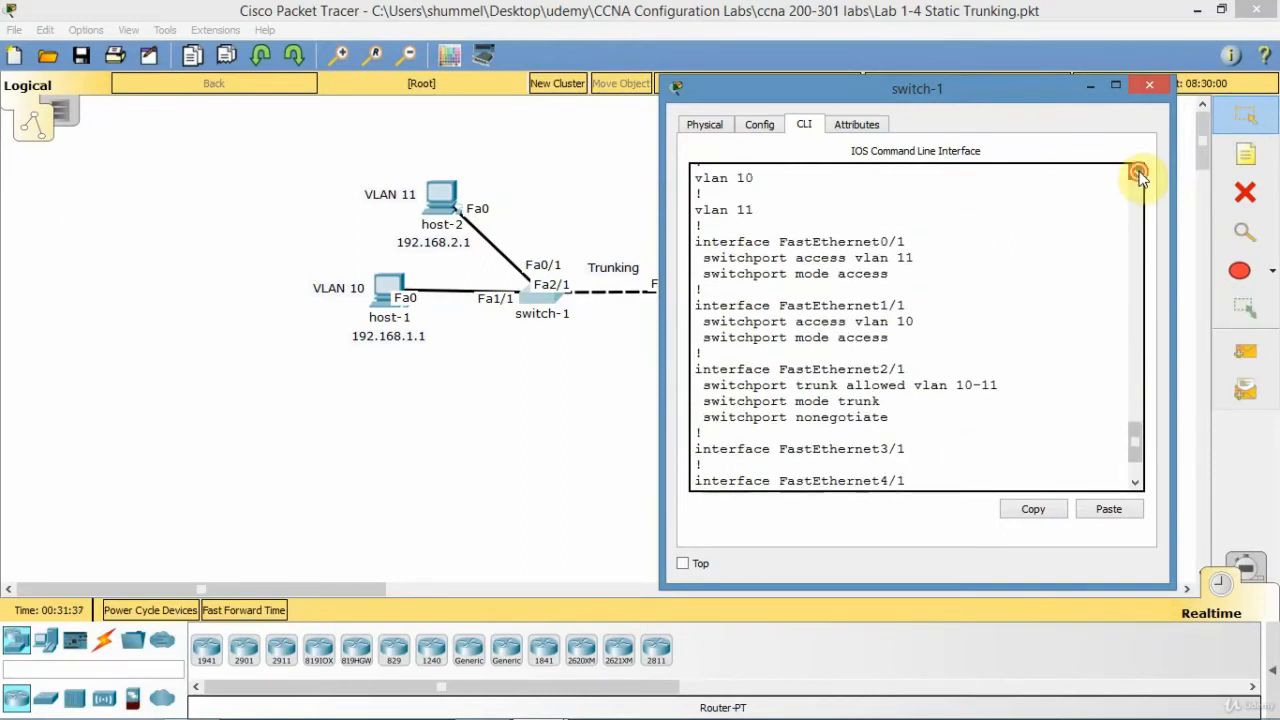
pyautogui.click(1136, 174)
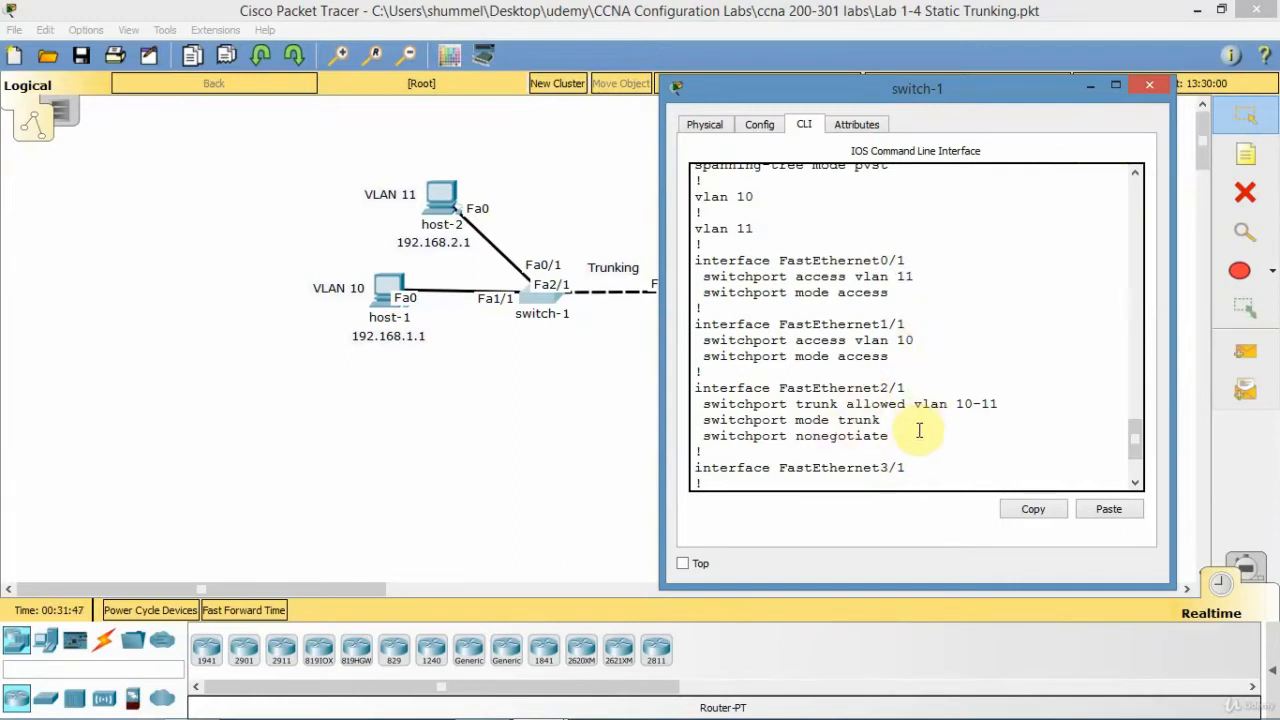
# Save switch-1's running configuration to startup-config with copy run start and close the switch-1 window
pyautogui.scroll(-3, 920, 430)
pyautogui.write('copy')
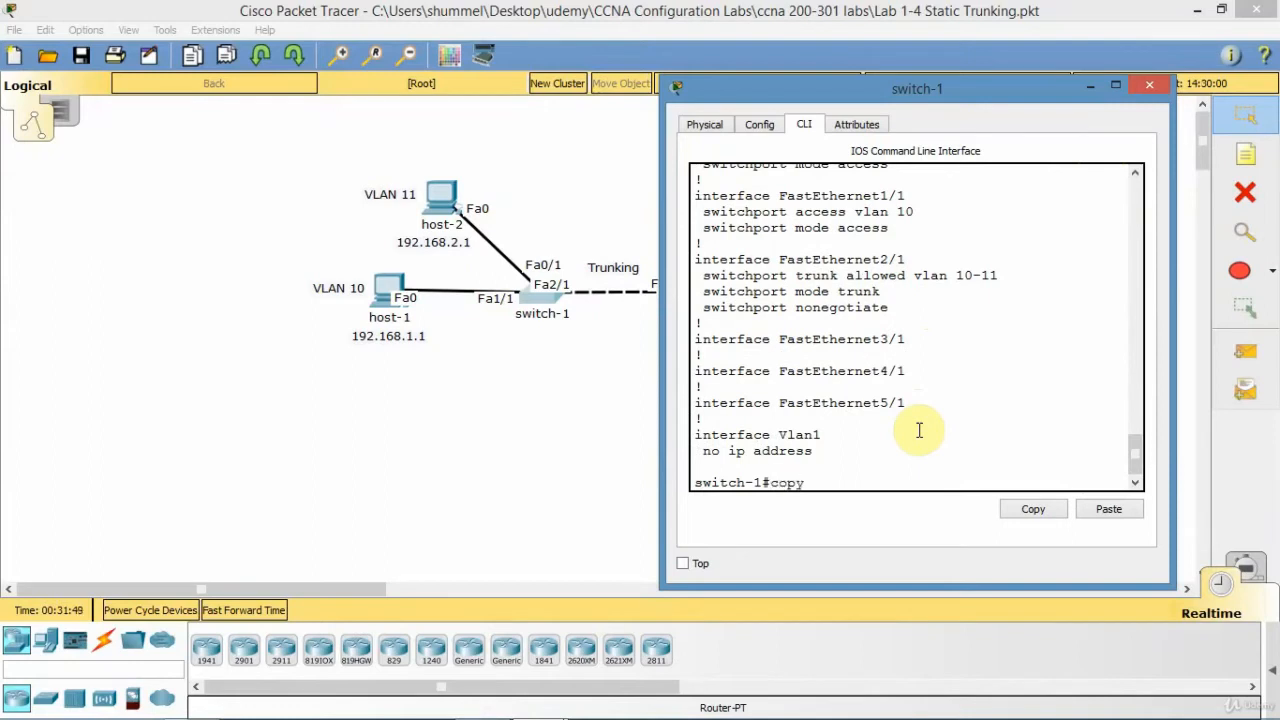
pyautogui.write(' run start')
pyautogui.press('Return')
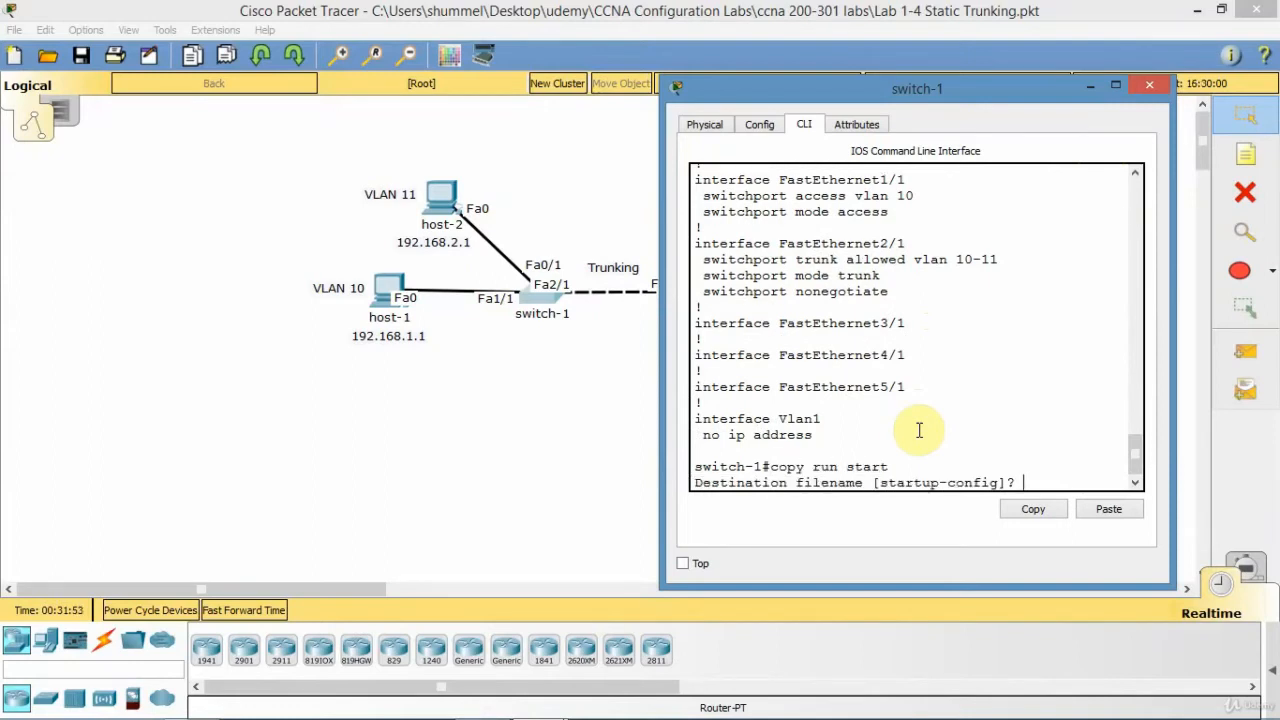
pyautogui.press('Return')
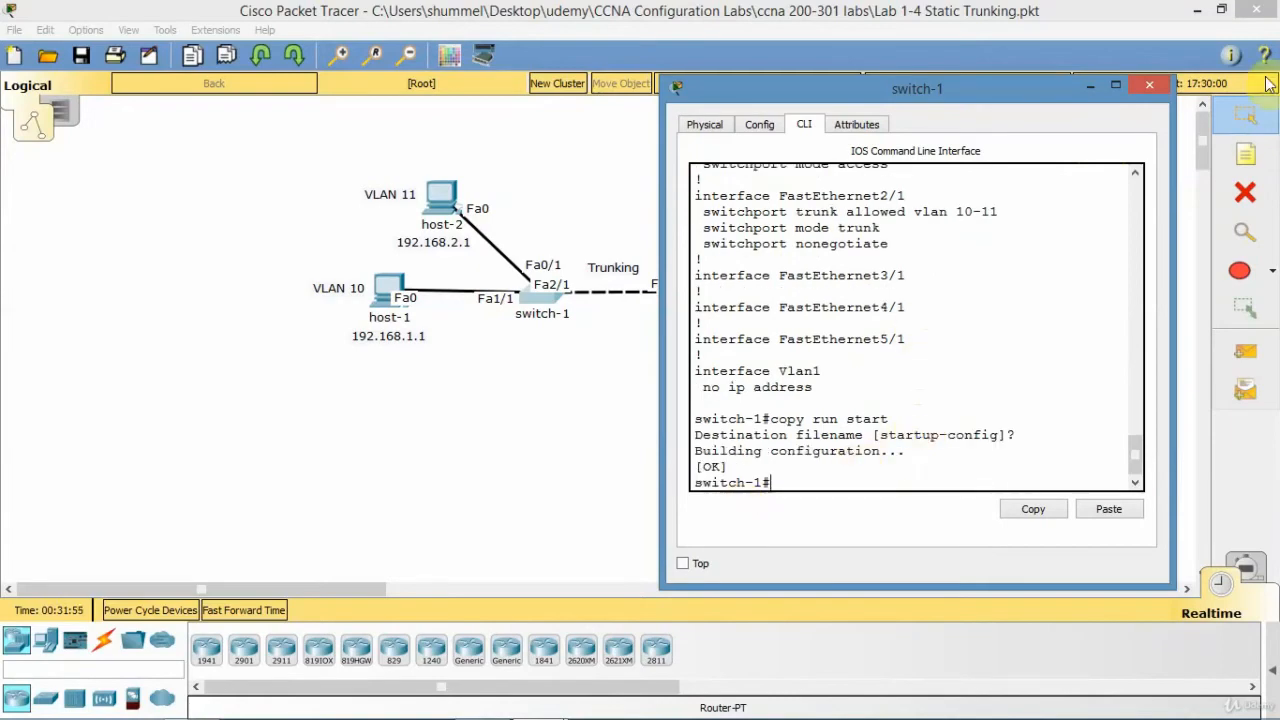
pyautogui.click(1151, 86)
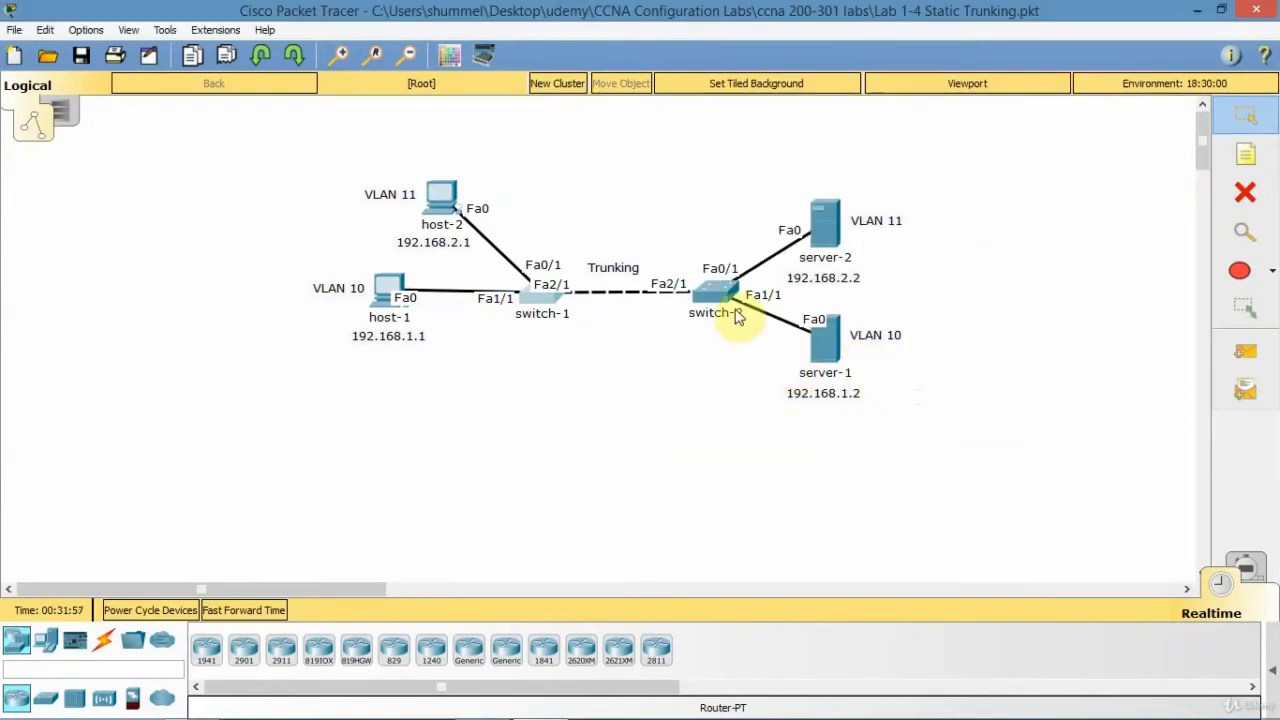
# Open the switch-2 command line, enter privileged mode with the enable password, and start global configuration mode
pyautogui.click(718, 296)
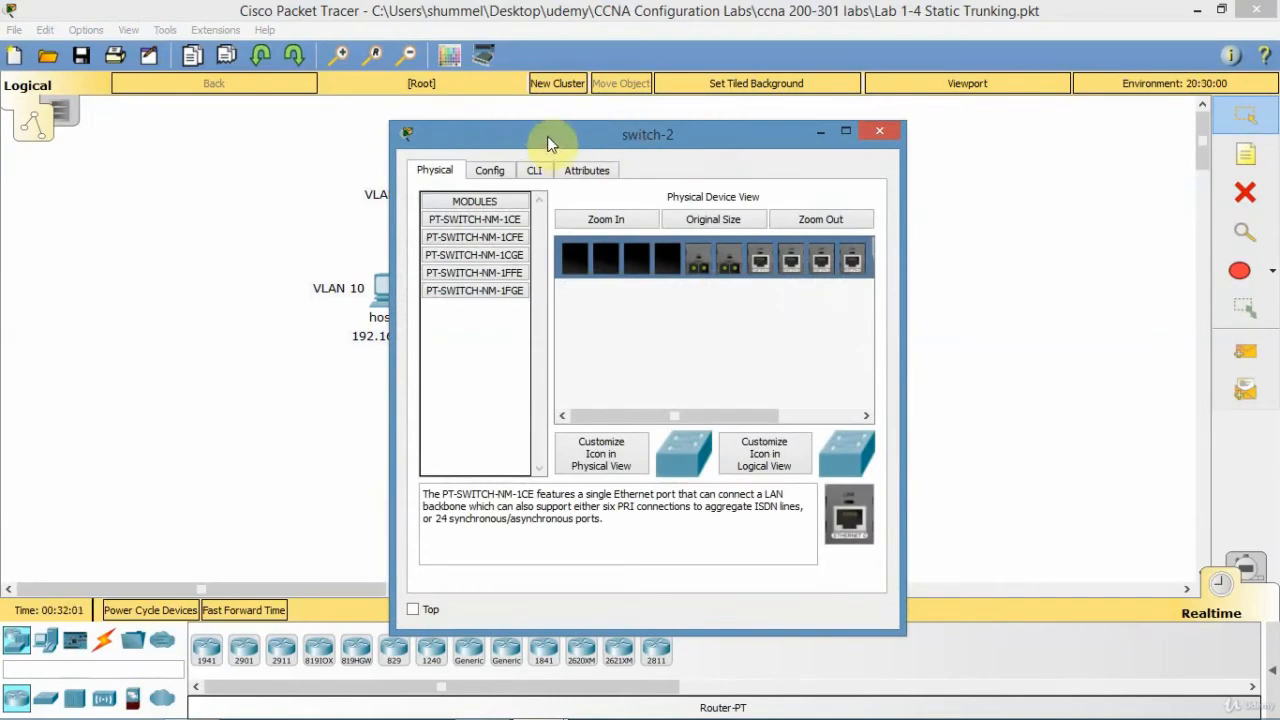
pyautogui.moveTo(547, 136); pyautogui.dragTo(262, 82)
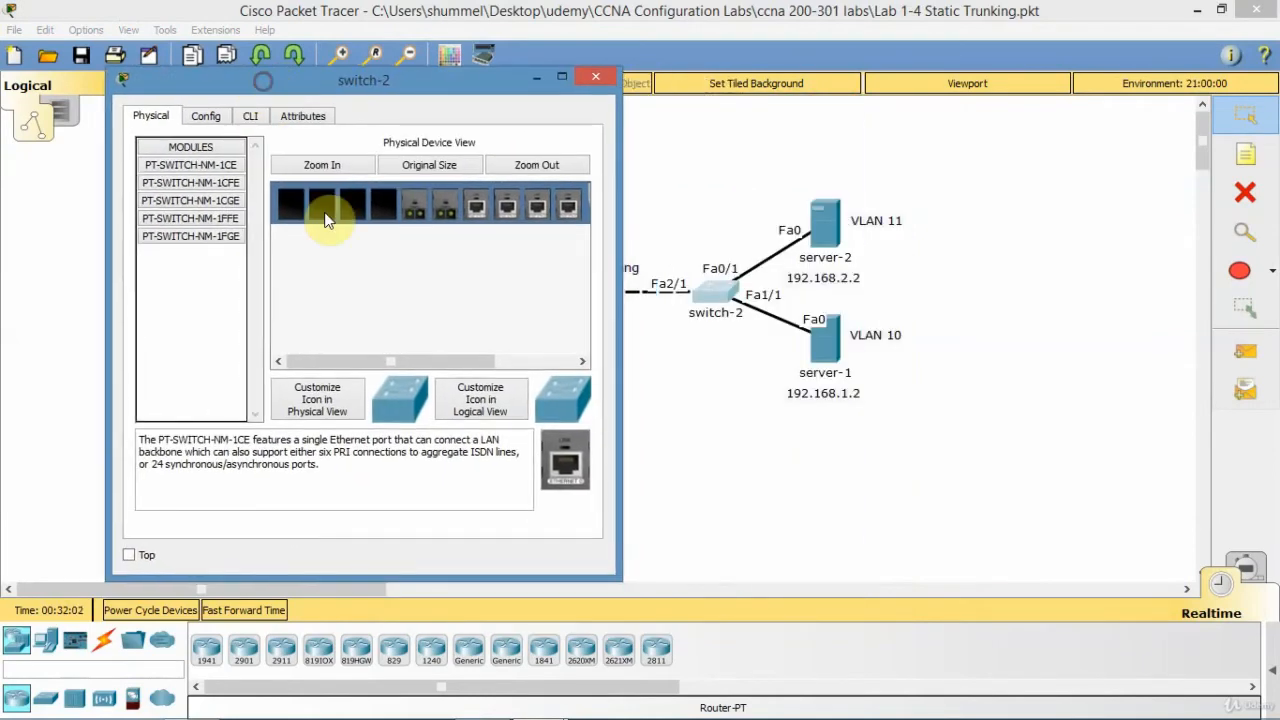
pyautogui.click(250, 116)
pyautogui.write('enable')
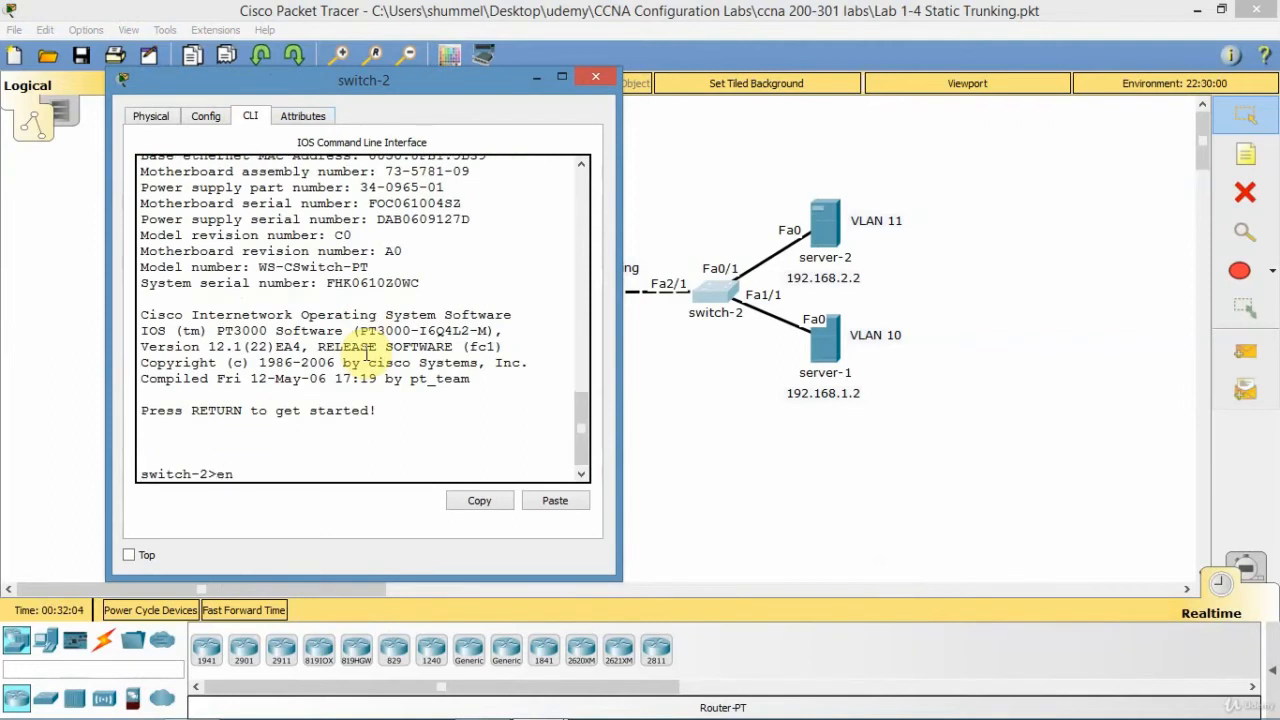
pyautogui.press('Return')
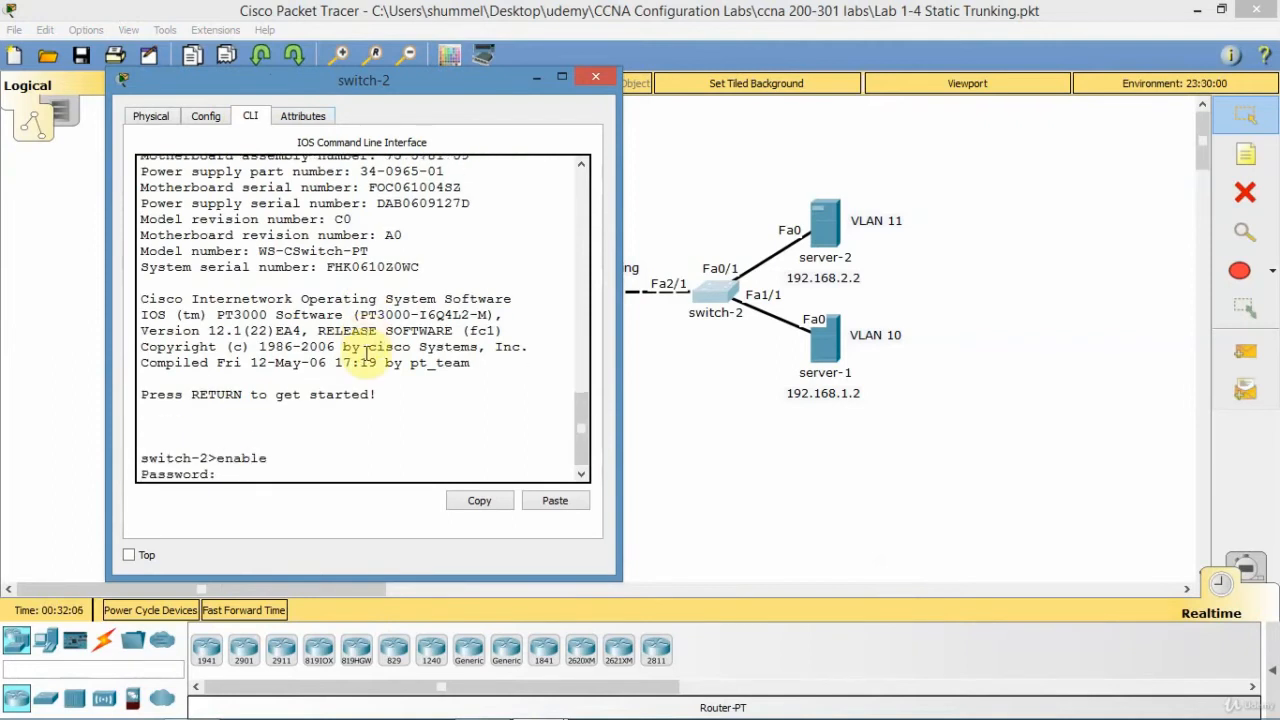
pyautogui.press('Return')
pyautogui.write('conf t')
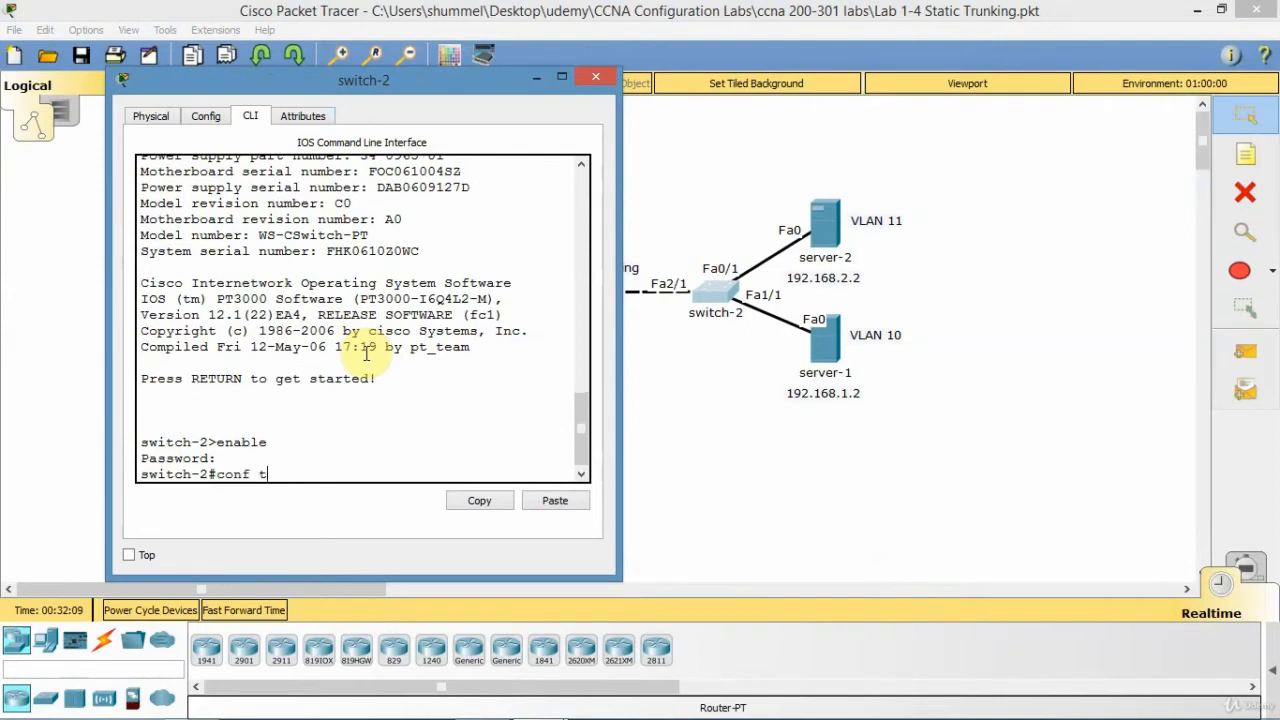
pyautogui.press('Return')
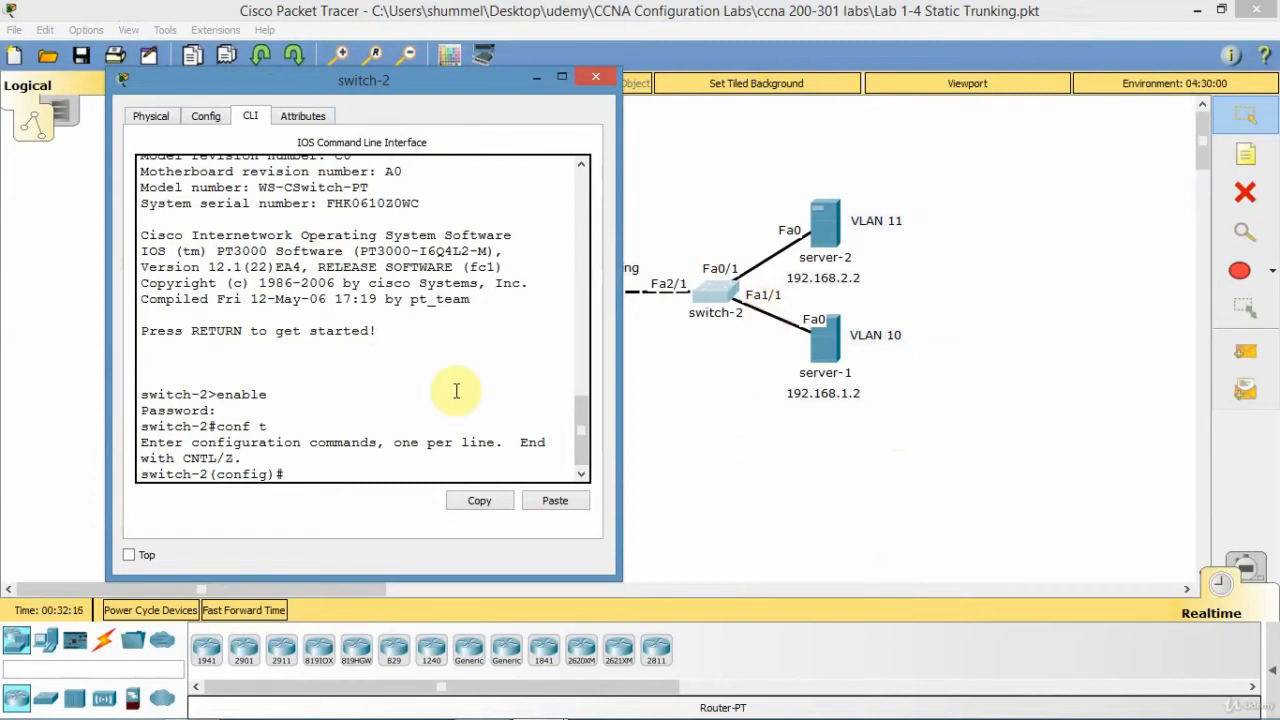
# Select interface fa1/1 on switch-2 and set it to switchport mode access
pyautogui.write('u')
pyautogui.press('BackSpace')
pyautogui.write('int fa1/1')
pyautogui.press('Return')
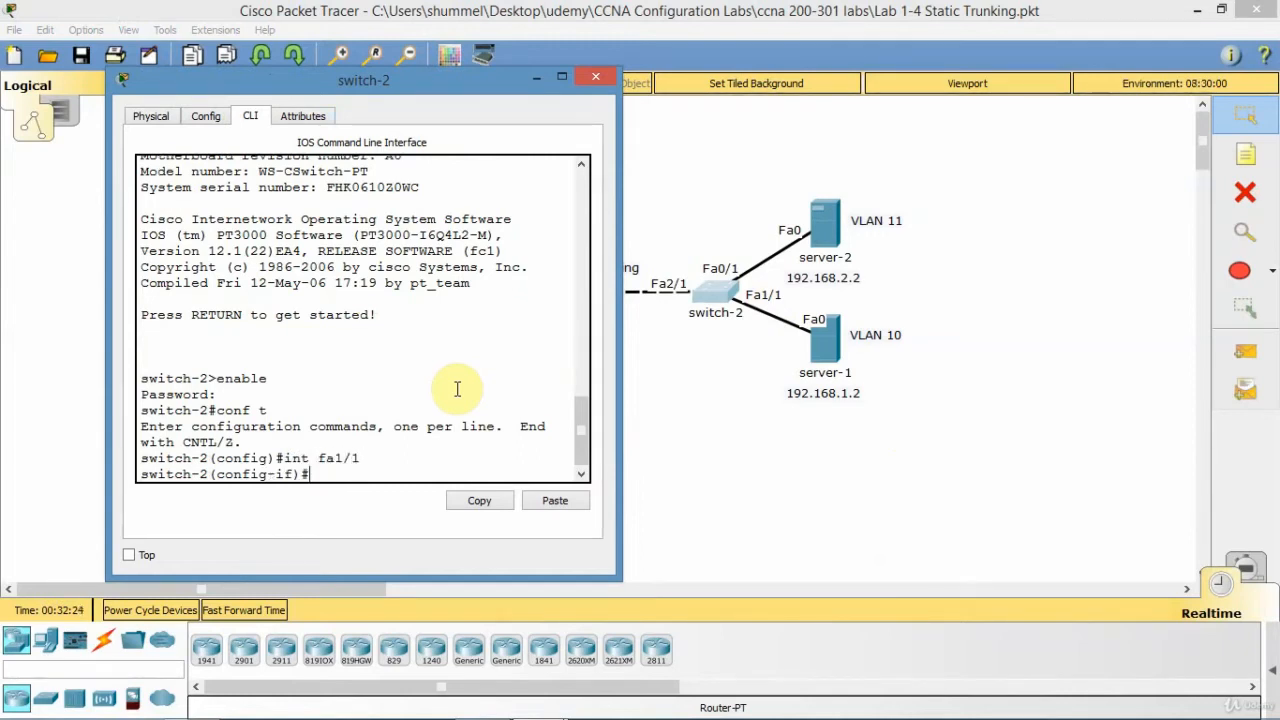
pyautogui.write('switchport mode access')
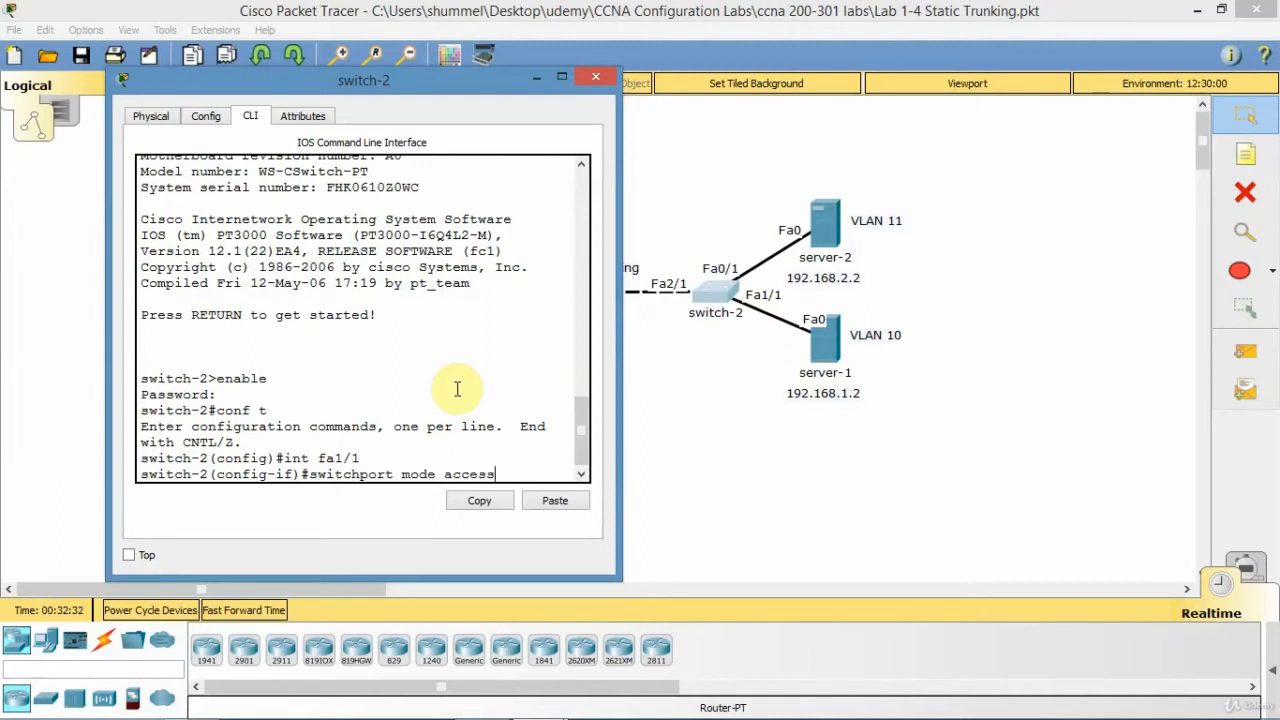
pyautogui.press('Return')
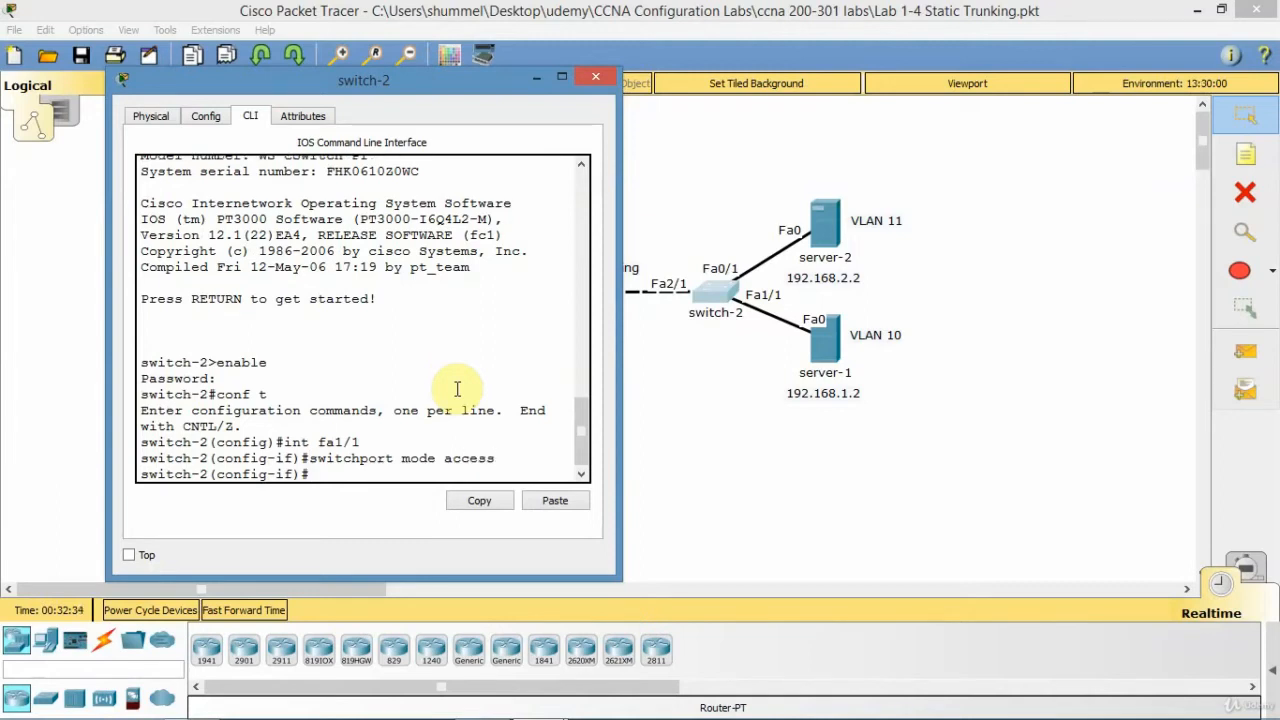
# Assign switch-2's fa1/1 port to VLAN 10 with the switchport access vlan command
pyautogui.write('switchport mo')
pyautogui.press('BackSpace')
pyautogui.press('BackSpace')
pyautogui.write('access vlan ')
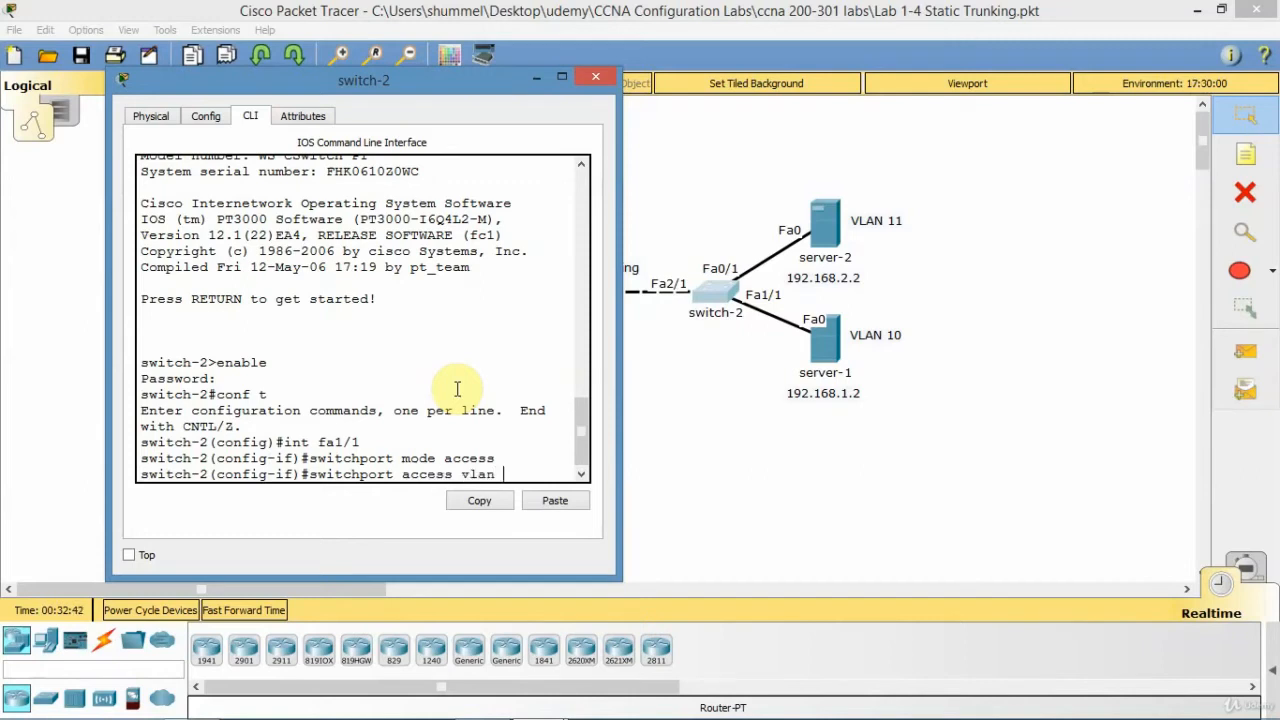
pyautogui.write('10')
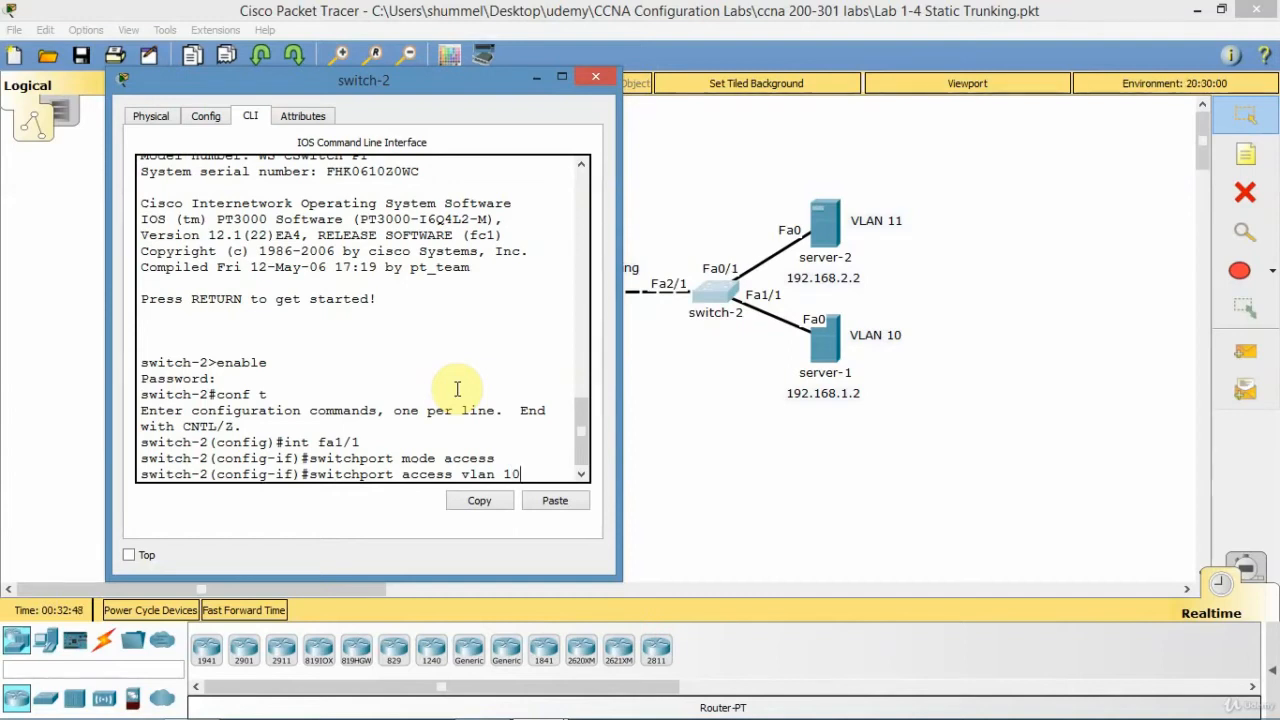
pyautogui.press('Return')
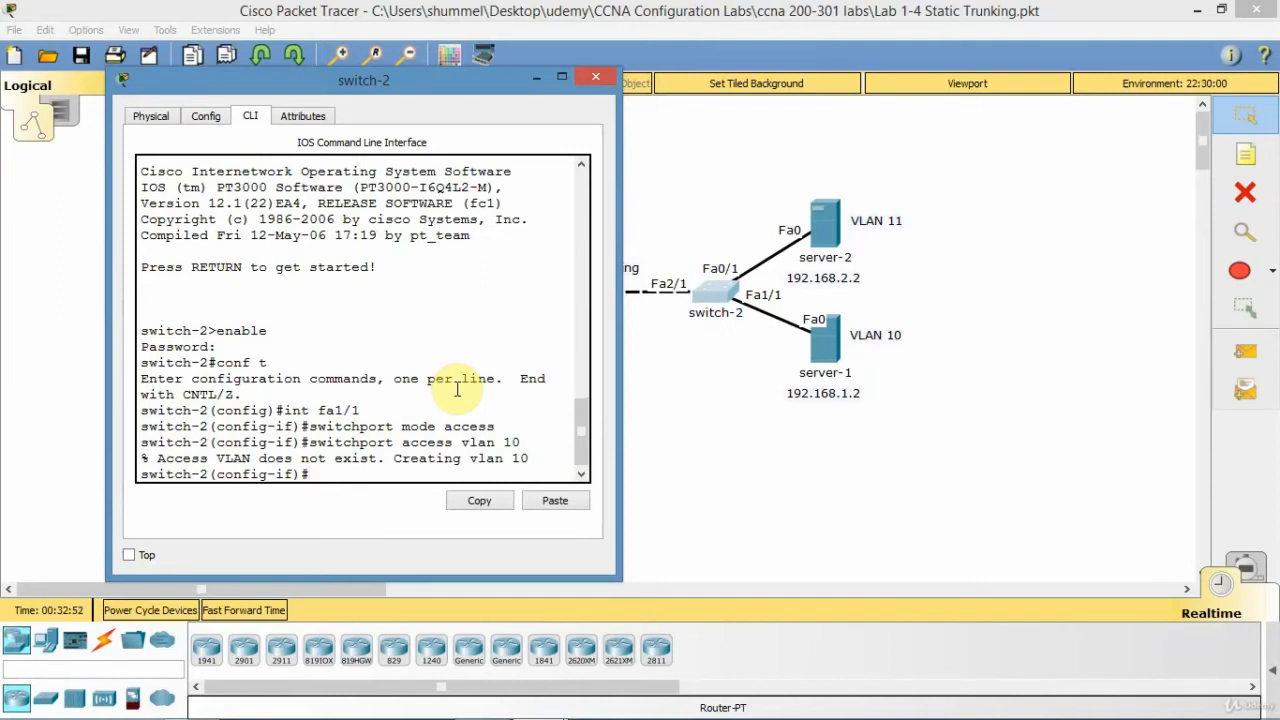
# Select interface fa0/1 on switch-2 and set it to switchport mode access
pyautogui.press('Up')
pyautogui.press('Up')
pyautogui.press('Up')
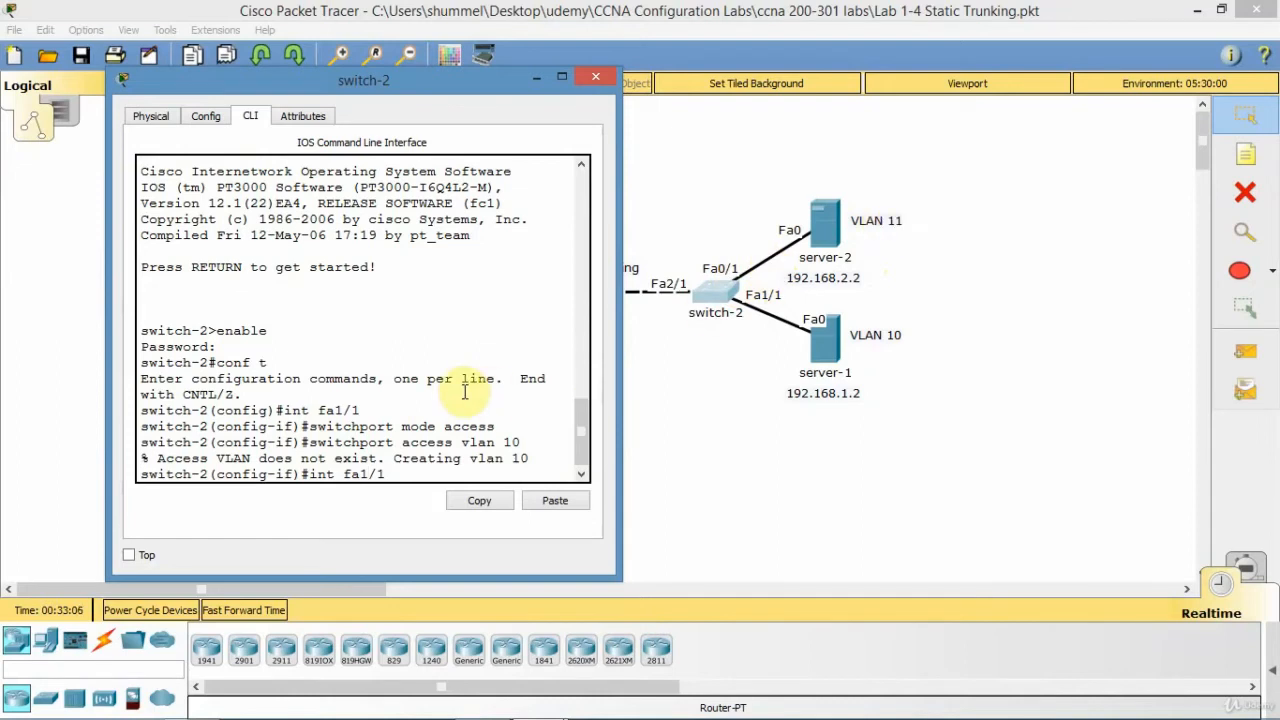
pyautogui.press('Left')
pyautogui.press('Left')
pyautogui.press('BackSpace')
pyautogui.write('0')
pyautogui.press('Return')
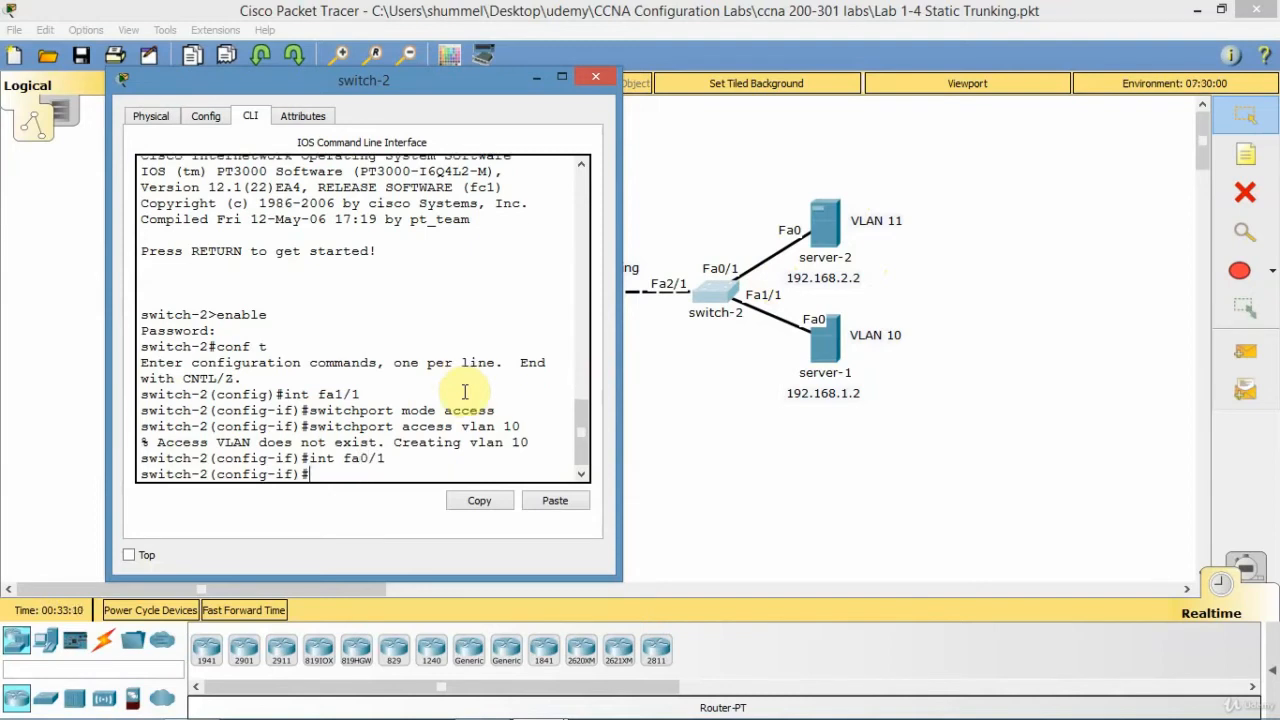
pyautogui.press('Up')
pyautogui.press('Up')
pyautogui.press('Up')
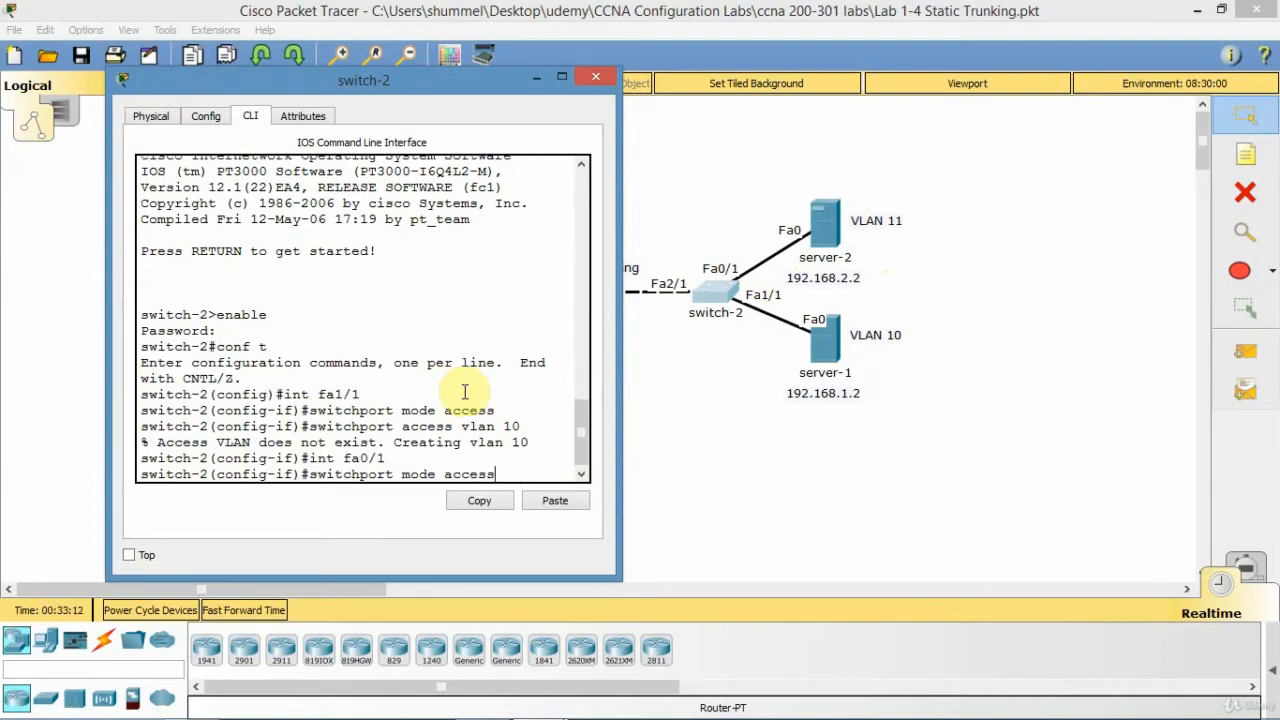
pyautogui.press('Return')
# Assign switch-2's fa0/1 port to VLAN 11 with the switchport access vlan command
pyautogui.press('Up')
pyautogui.press('Up')
pyautogui.press('Up')
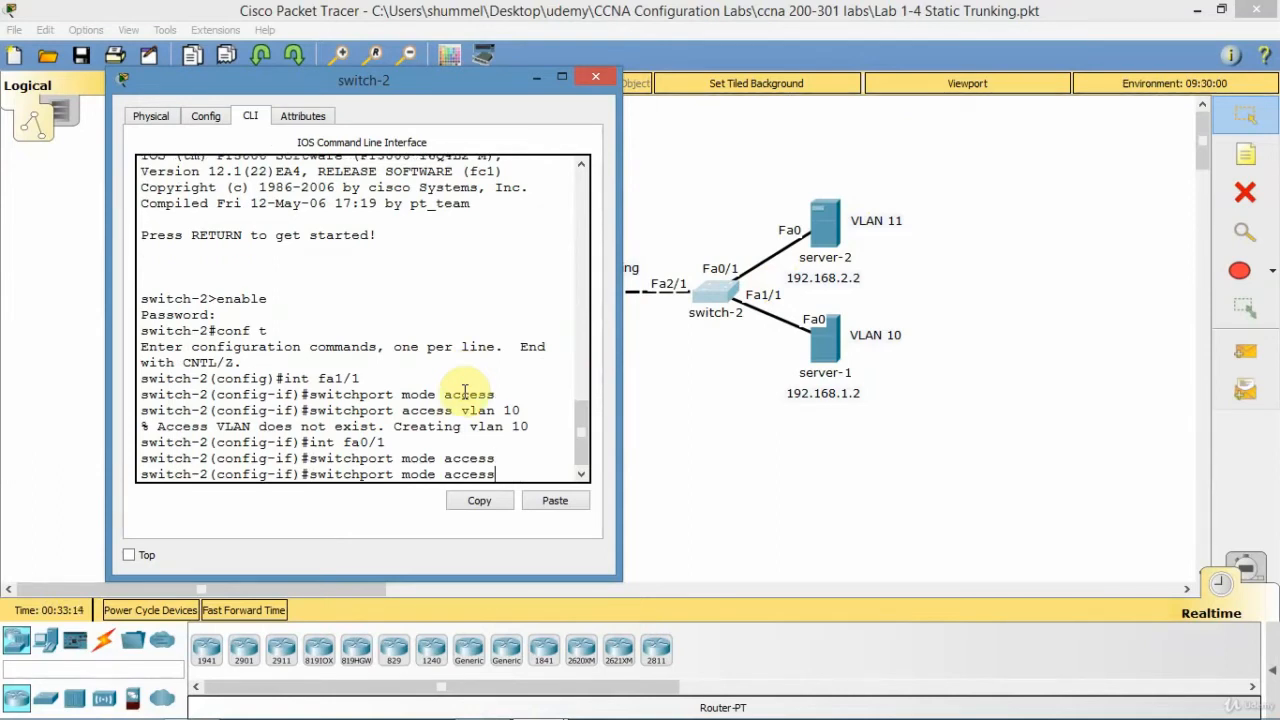
pyautogui.press('BackSpace')
pyautogui.write('11')
pyautogui.press('Return')
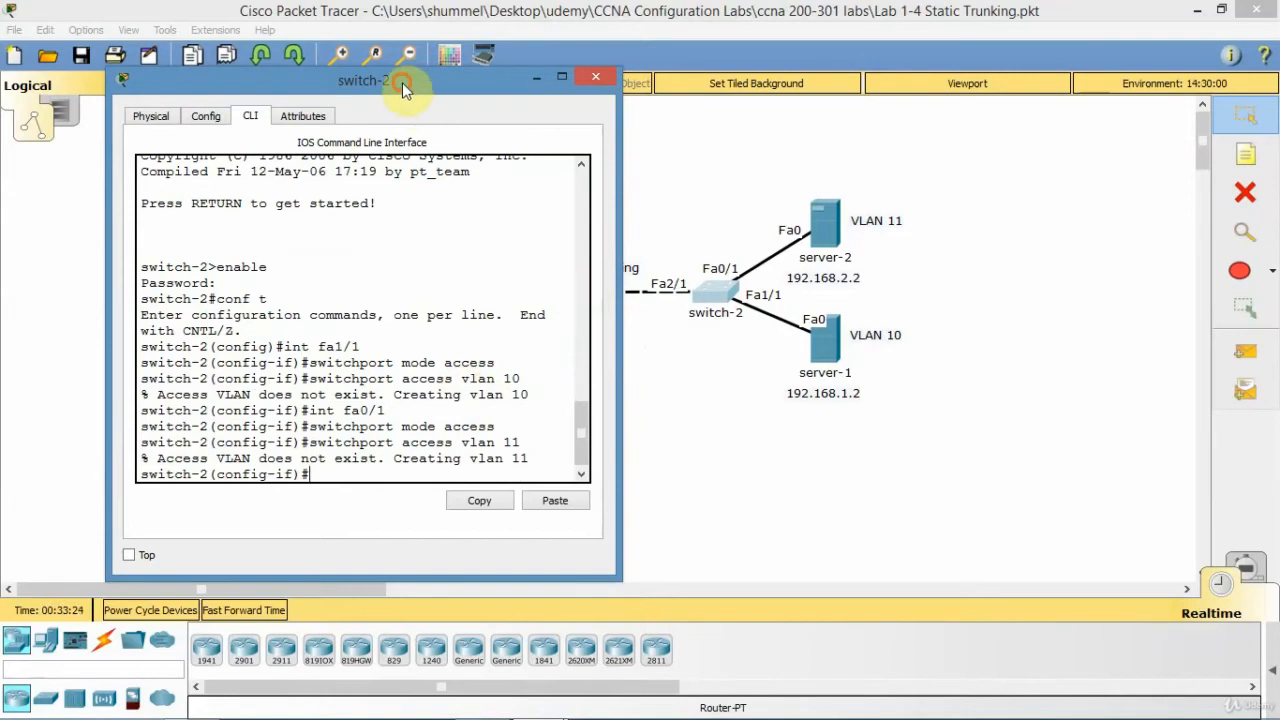
# Select interface fa2/1 on switch-2 and set it to switchport mode trunk
pyautogui.moveTo(402, 82); pyautogui.dragTo(333, 73)
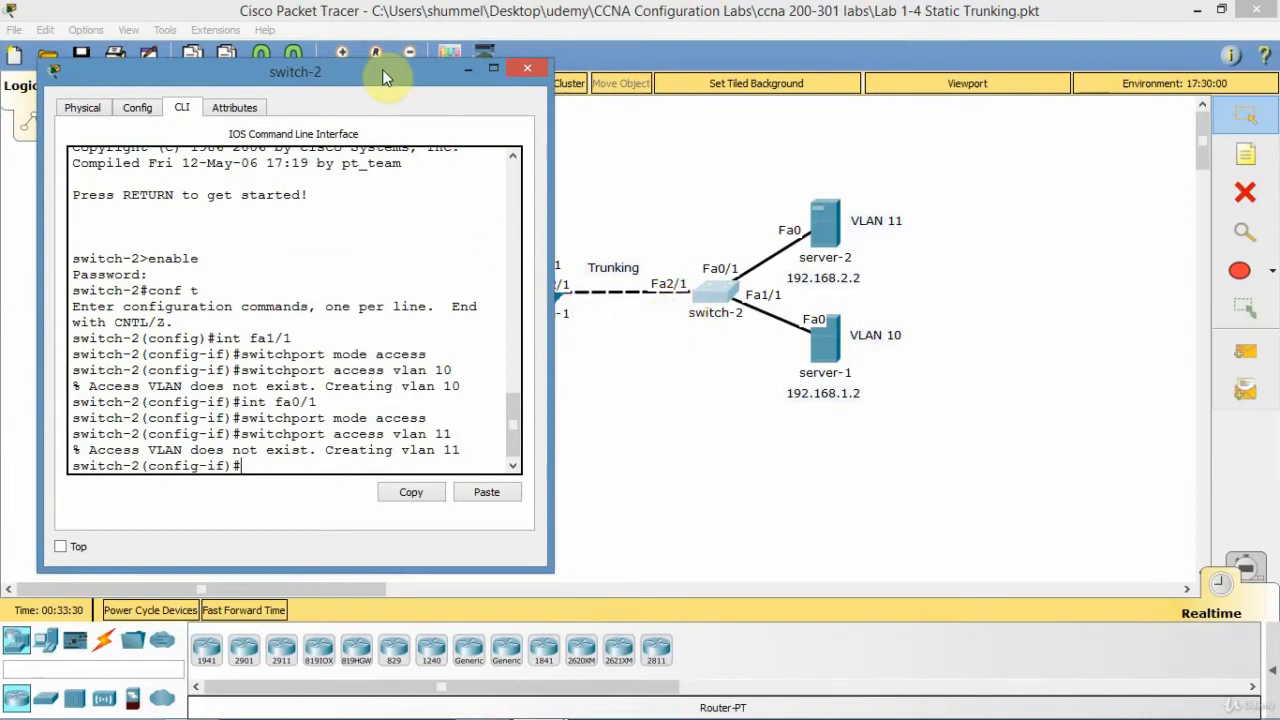
pyautogui.moveTo(386, 78); pyautogui.dragTo(372, 72)
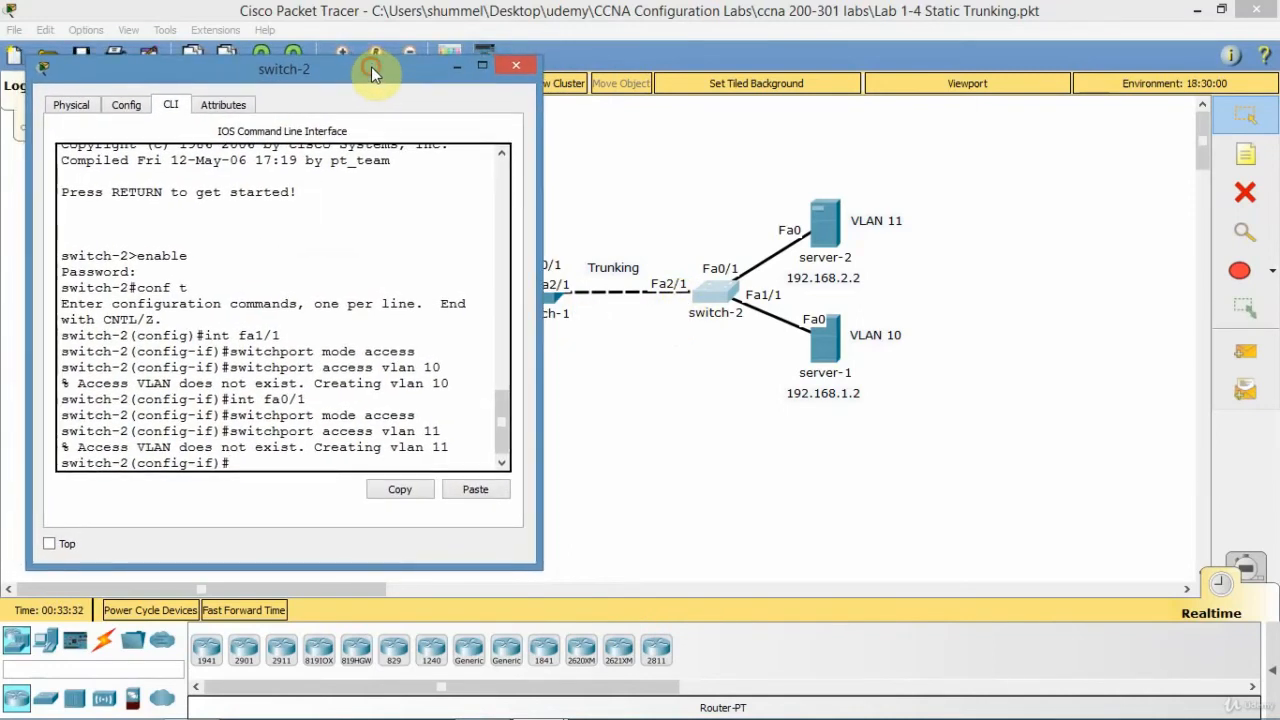
pyautogui.press('Up')
pyautogui.press('Up')
pyautogui.press('Up')
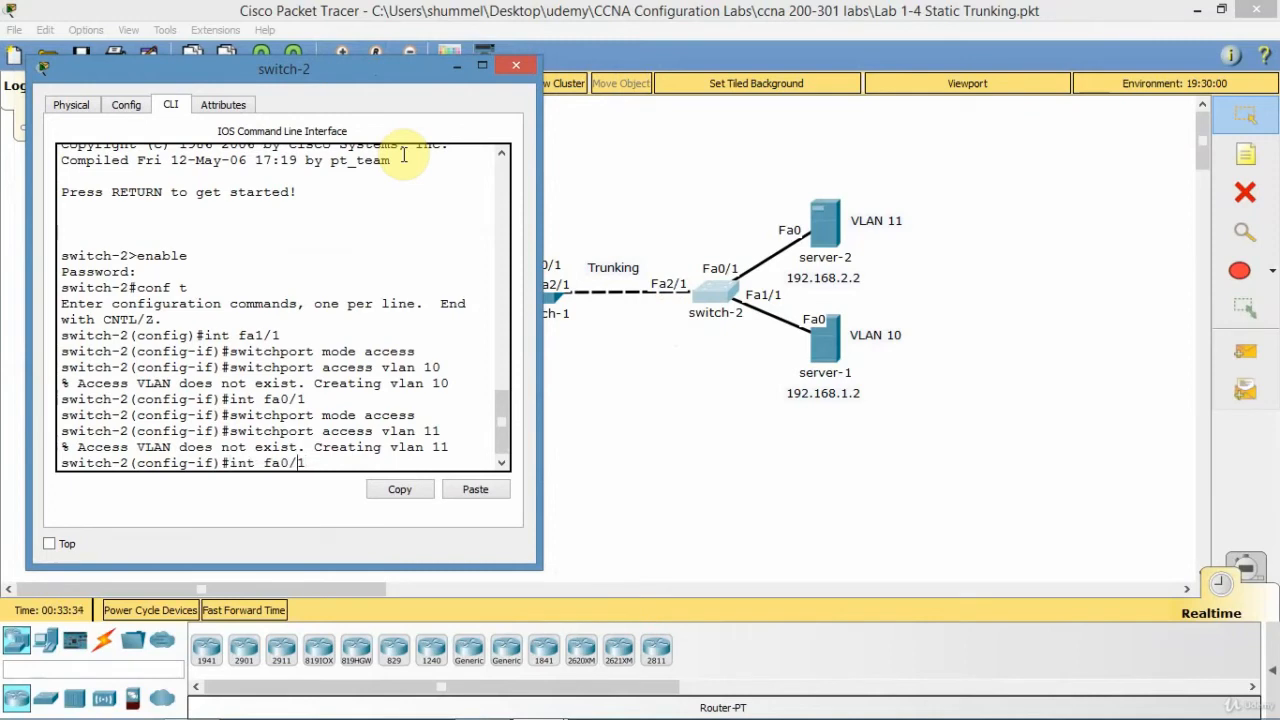
pyautogui.press('BackSpace')
pyautogui.press('BackSpace')
pyautogui.press('BackSpace')
pyautogui.write('2/1')
pyautogui.press('Return')
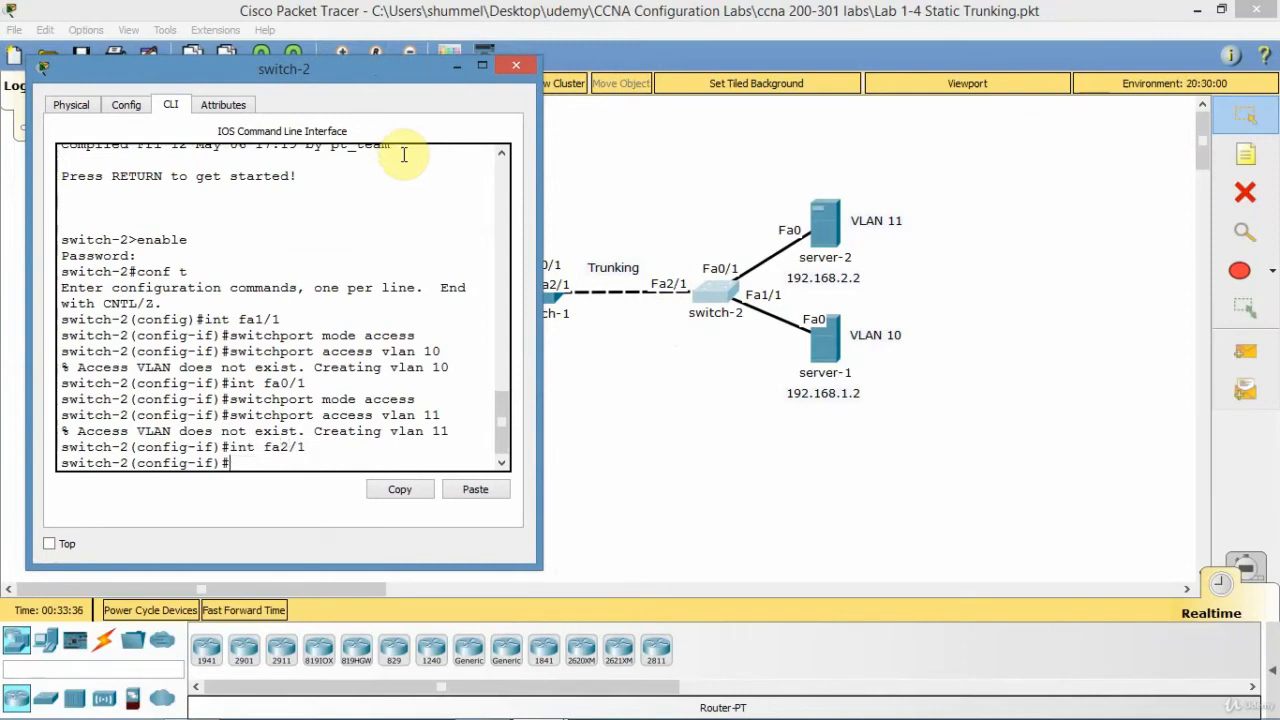
pyautogui.write('switchport mod')
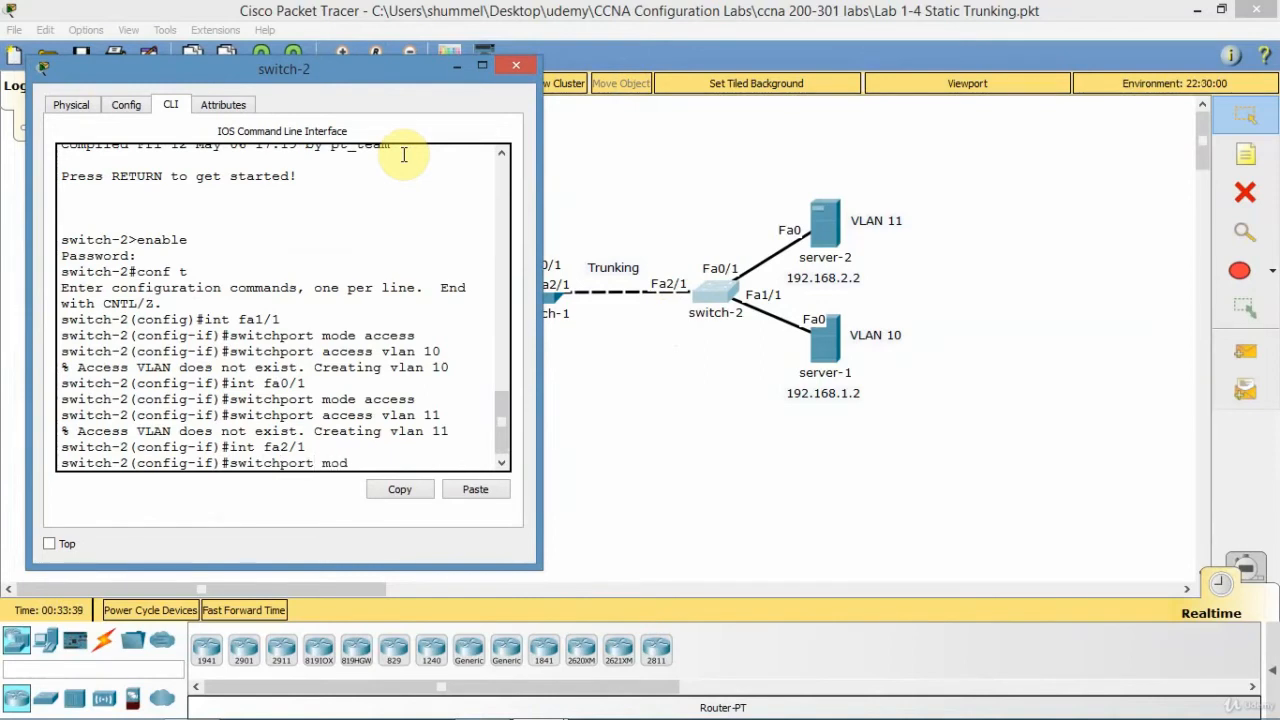
pyautogui.write('e trunk')
pyautogui.press('Return')
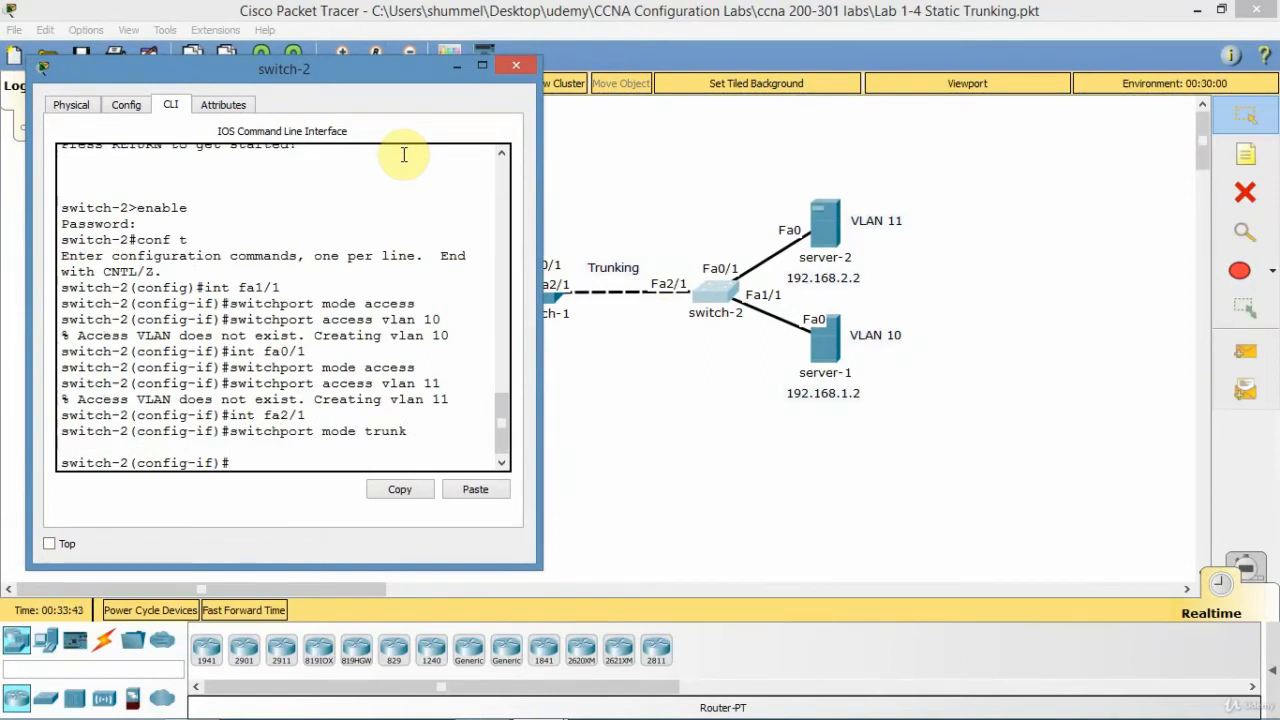
# Turn off trunk negotiation on switch-2's fa2/1 with the switchport nonegotiate command
pyautogui.write('switchport nonegotiate')
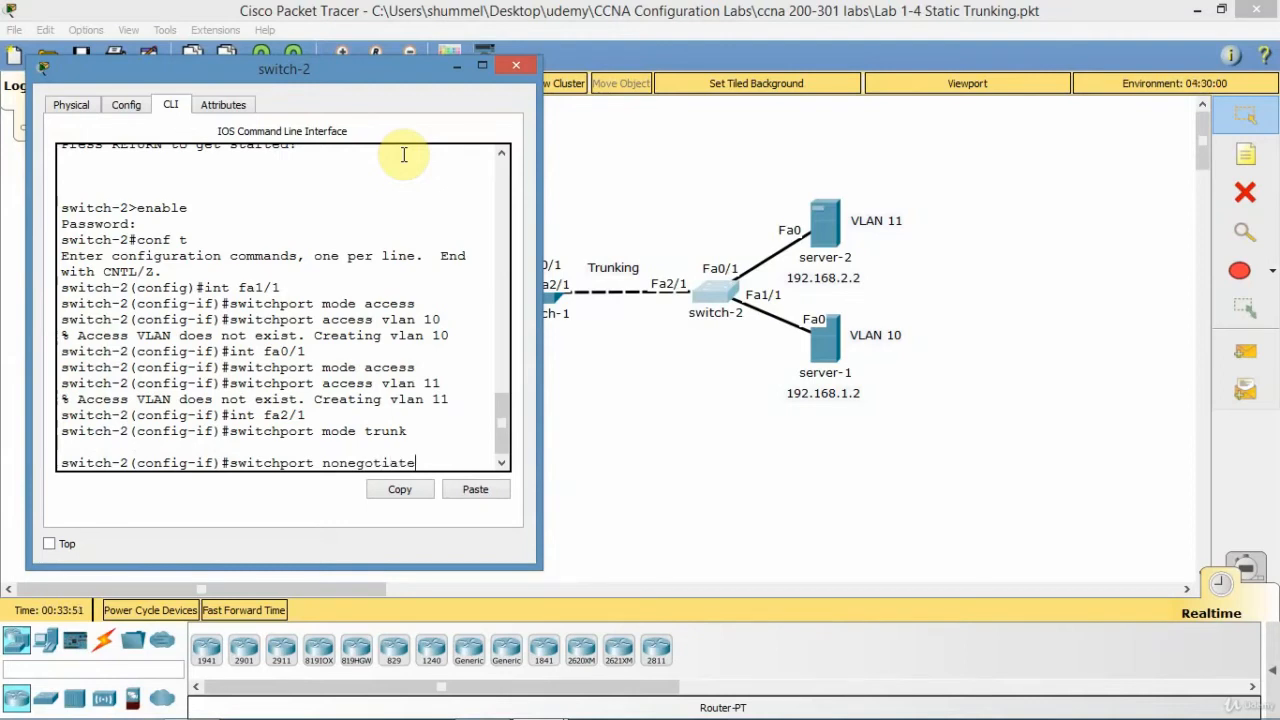
pyautogui.press('Return')
# Restrict switch-2's fa2/1 trunk to VLANs 10-11 with the switchport trunk allowed vlan command
pyautogui.write('switch-2(config-if)#switch')
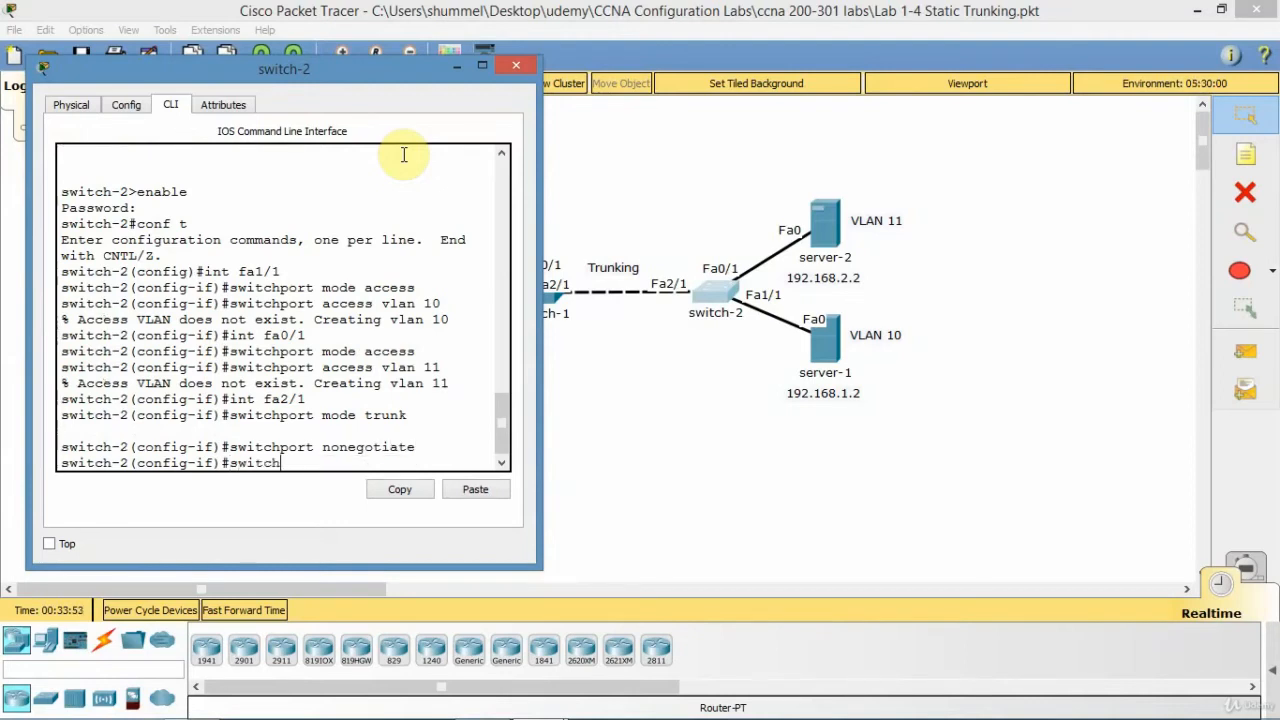
pyautogui.write('port trunk allowed')
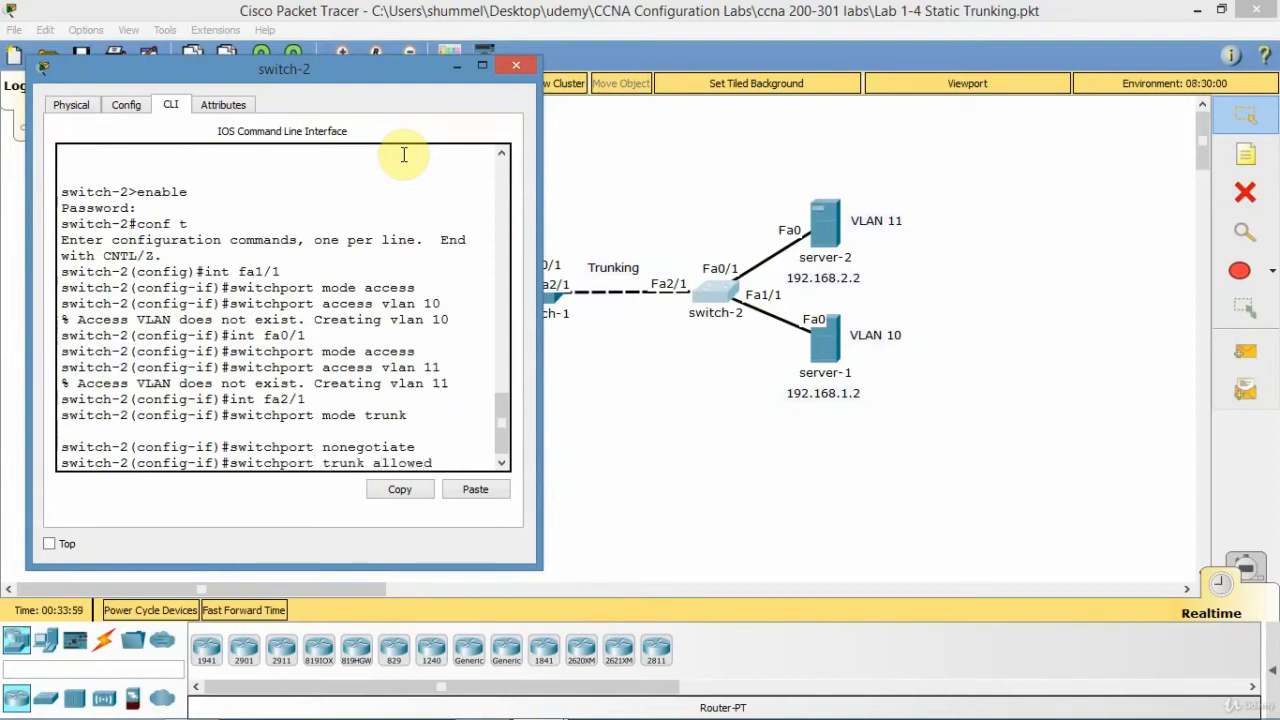
pyautogui.write(' vlan 10')
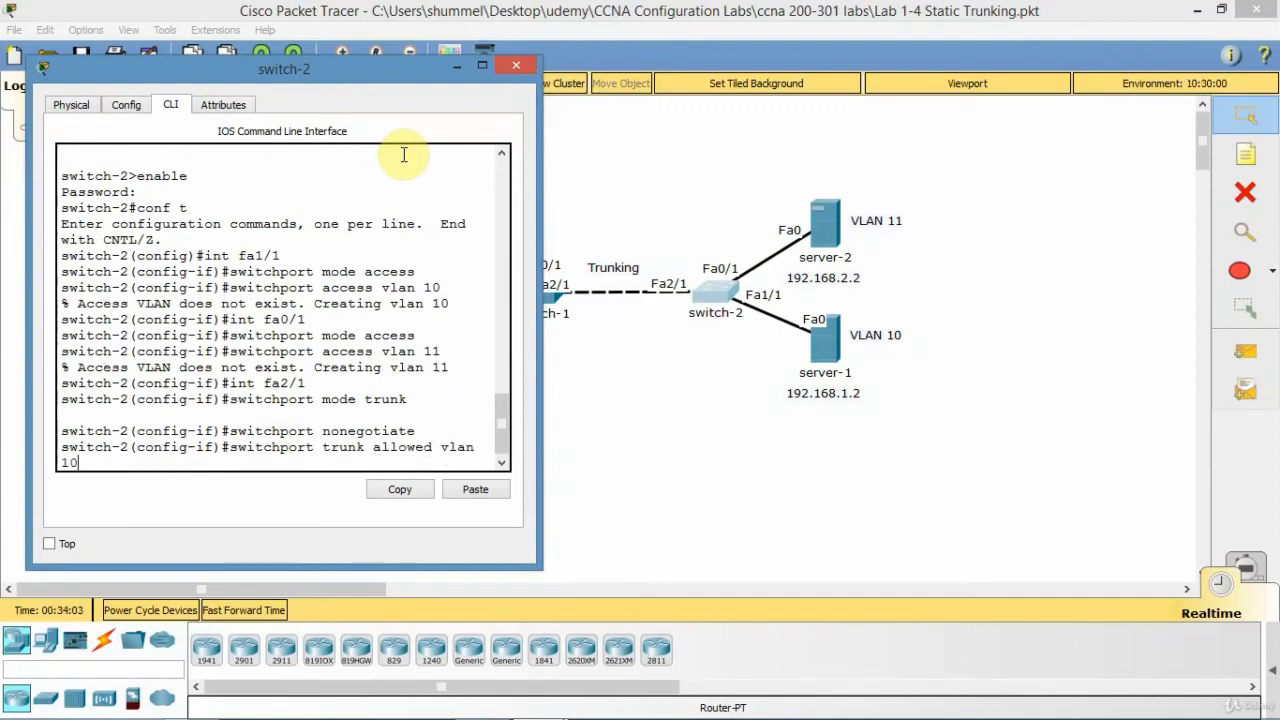
pyautogui.write('-')
pyautogui.write('11')
pyautogui.press('Return')
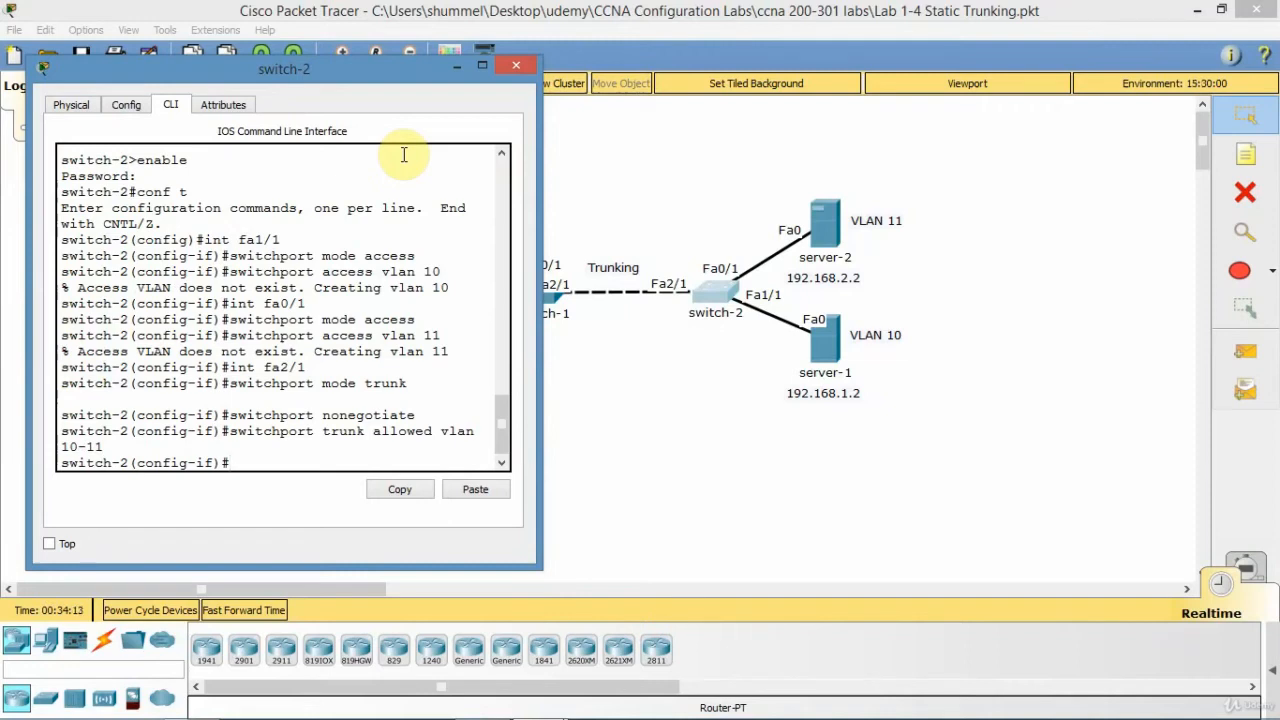
# Leave configuration mode on switch-2, save the running configuration to startup-config with copy run start, and close the switch window
pyautogui.write('end')
pyautogui.press('Return')
pyautogui.write('c')
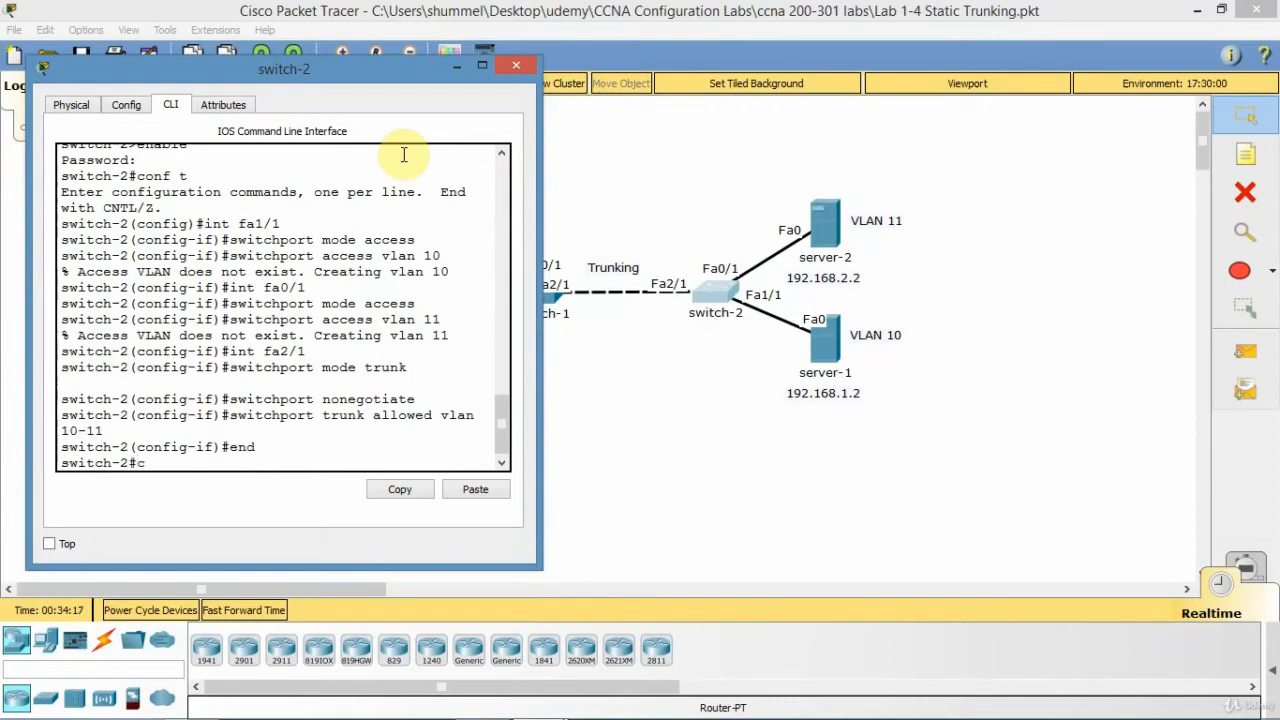
pyautogui.write('opy run start')
pyautogui.press('Return')
pyautogui.press('Return')
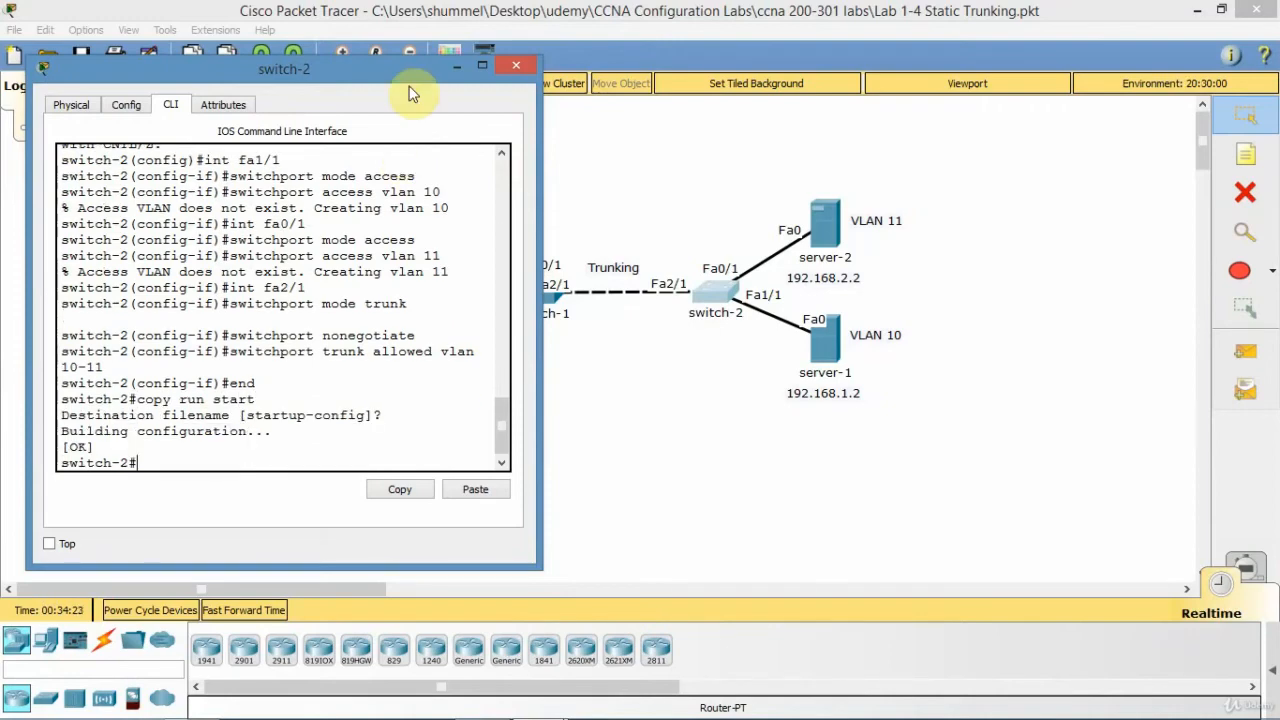
pyautogui.click(511, 64)
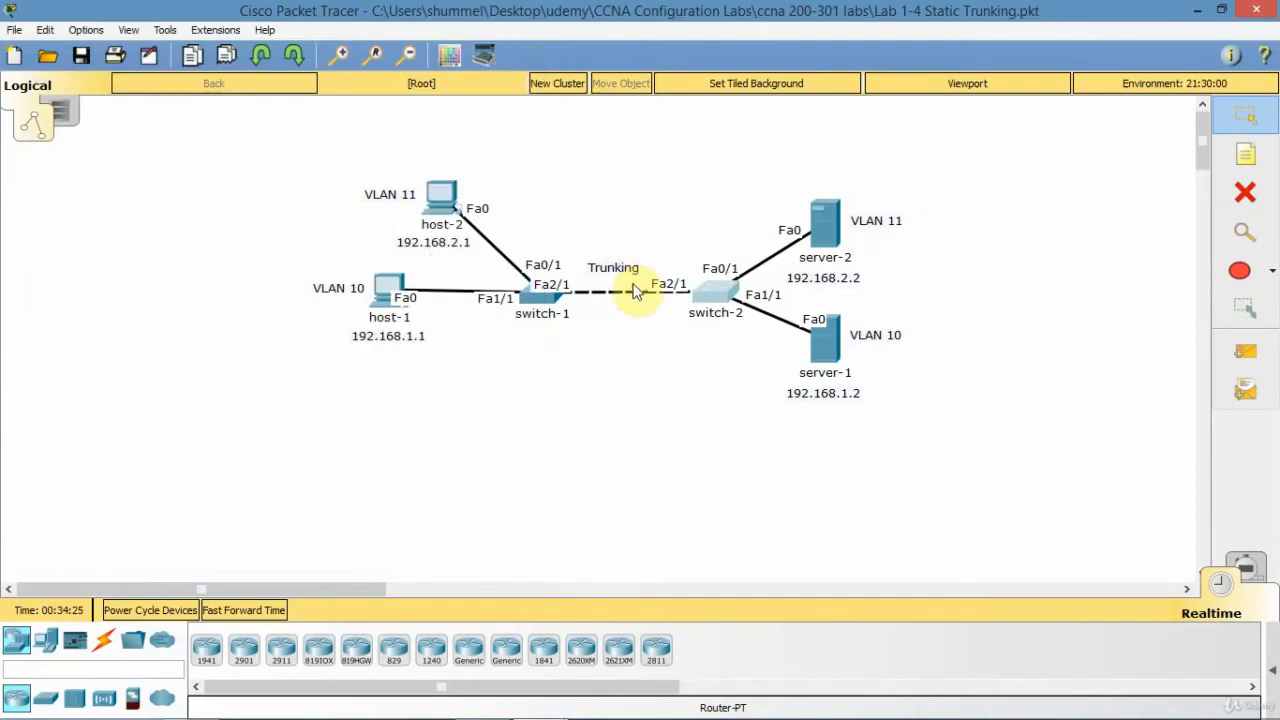
# Check the trunk status and allowed VLANs on switch-1 with show interfaces trunk, widening its CLI window to read the output
pyautogui.click(543, 306)
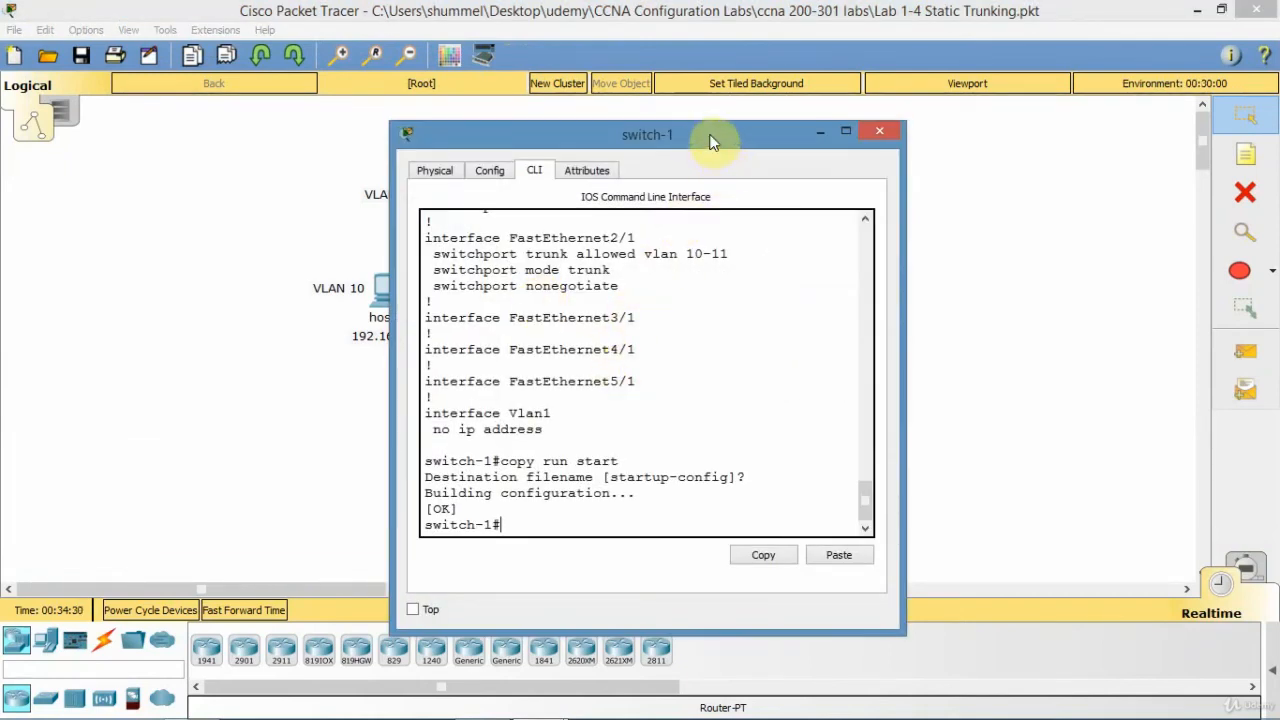
pyautogui.moveTo(712, 142); pyautogui.dragTo(843, 67)
pyautogui.write('s')
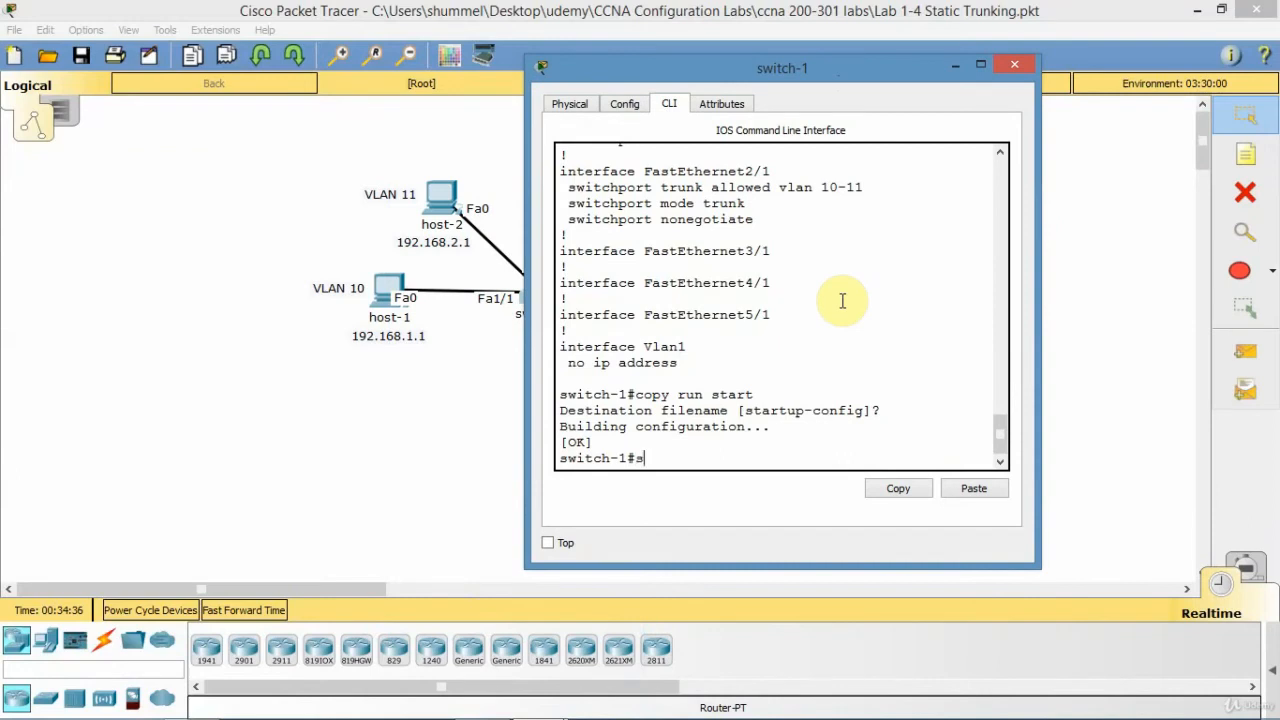
pyautogui.write('how interfaces trunk')
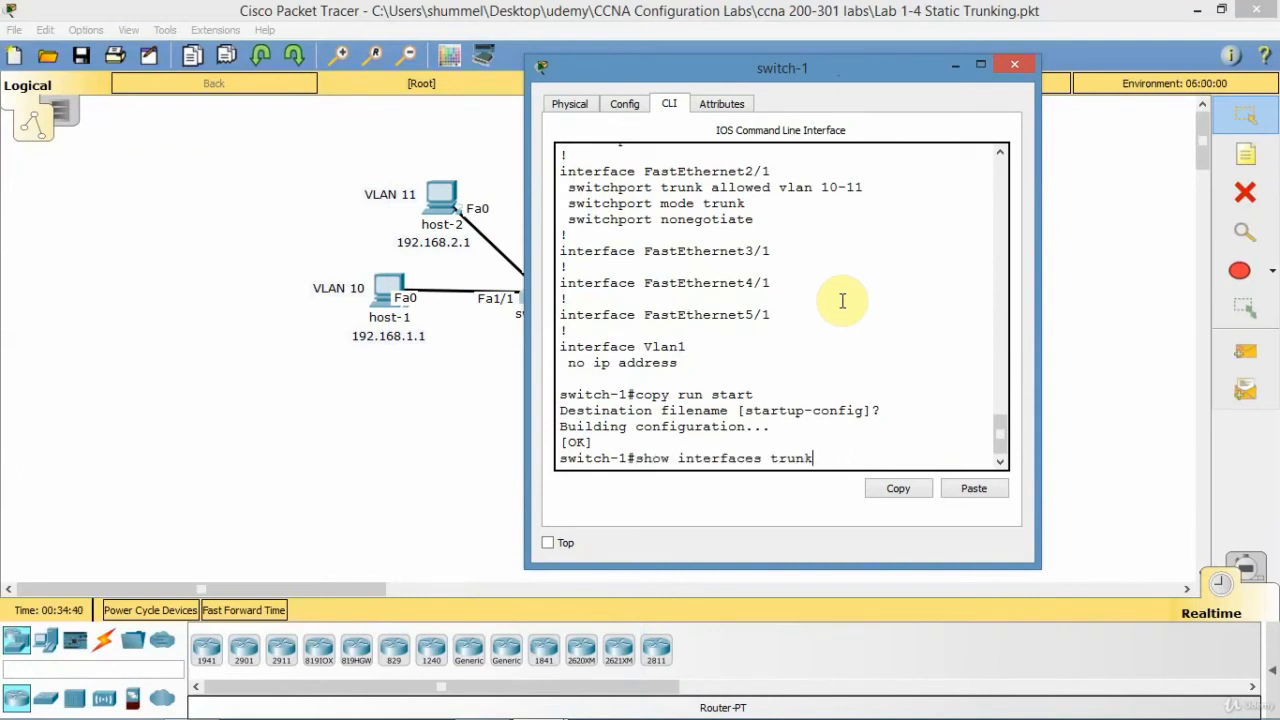
pyautogui.press('Return')
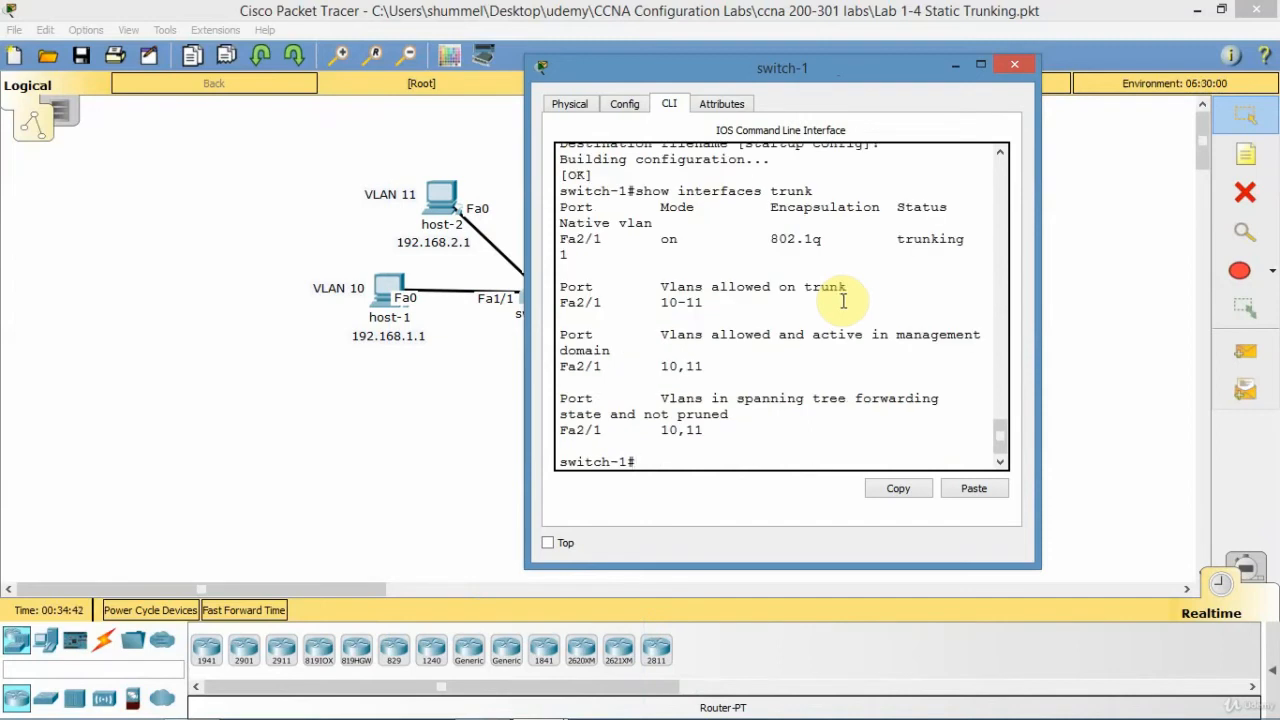
pyautogui.moveTo(1040, 246); pyautogui.dragTo(1258, 246)
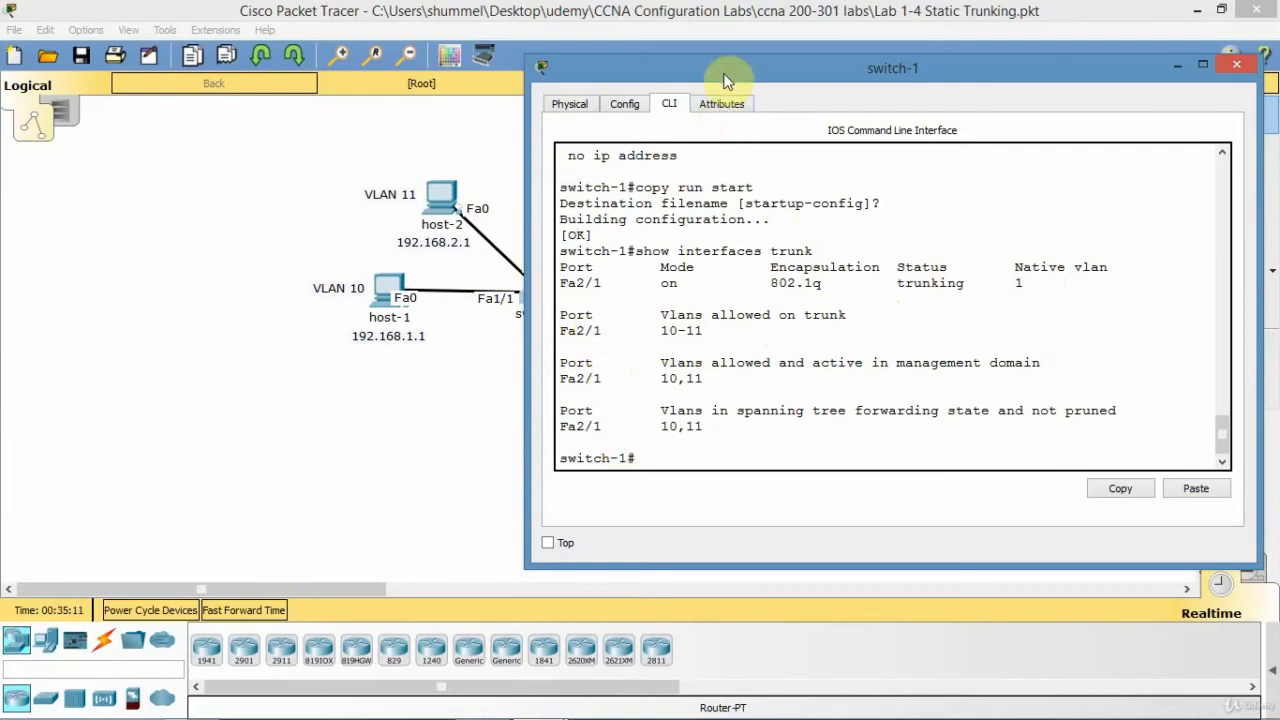
pyautogui.click(1177, 65)
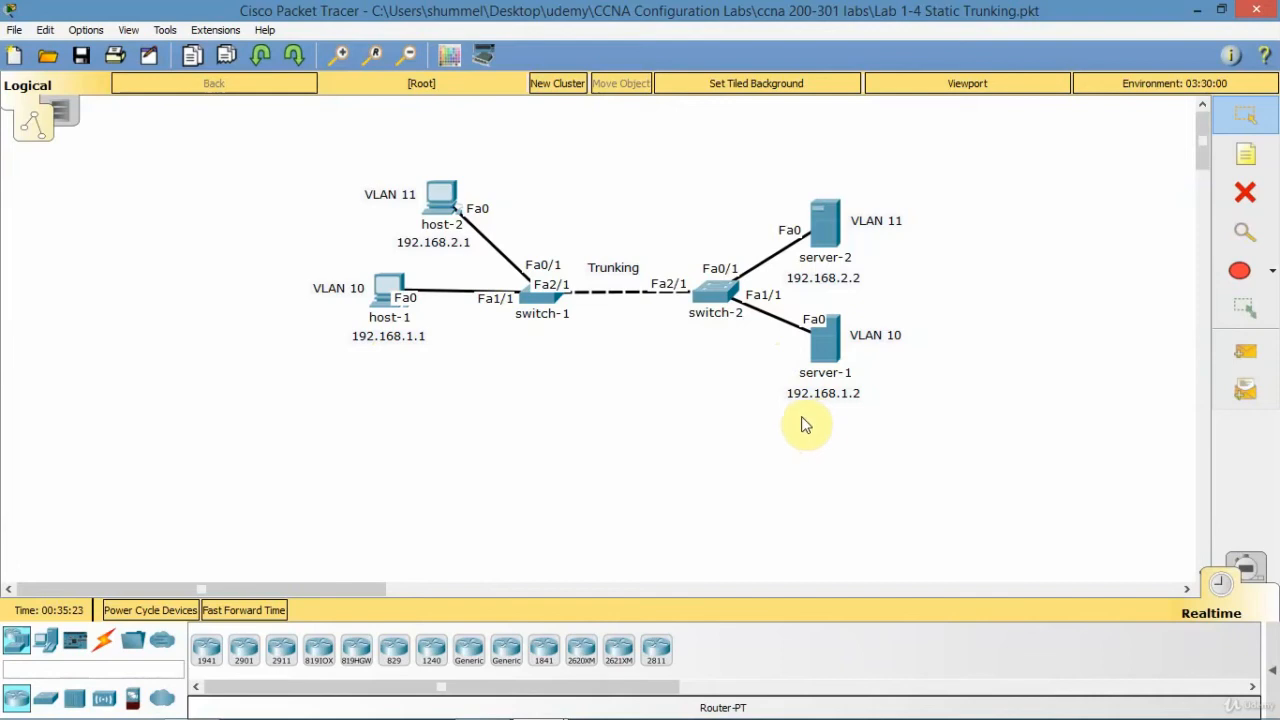
# Ping server-1 at 192.168.1.2 from host-1's command prompt to test VLAN 10 connectivity
pyautogui.click(386, 297)
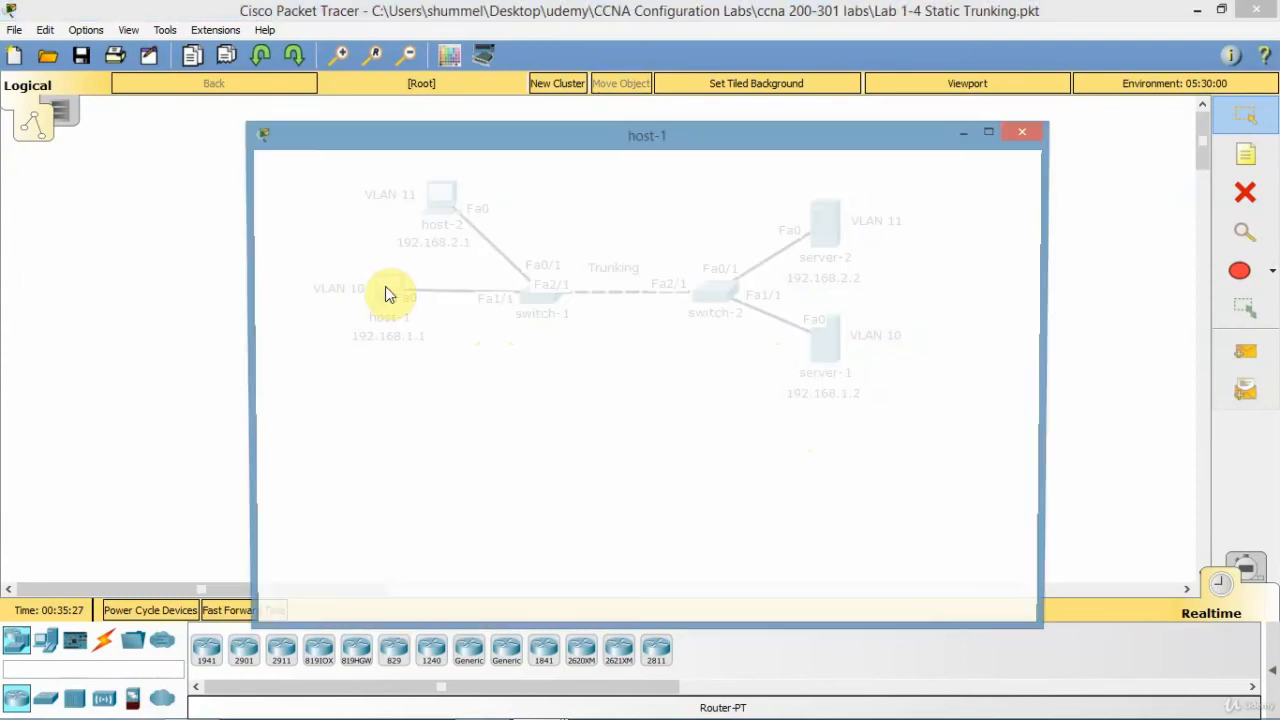
pyautogui.click(394, 170)
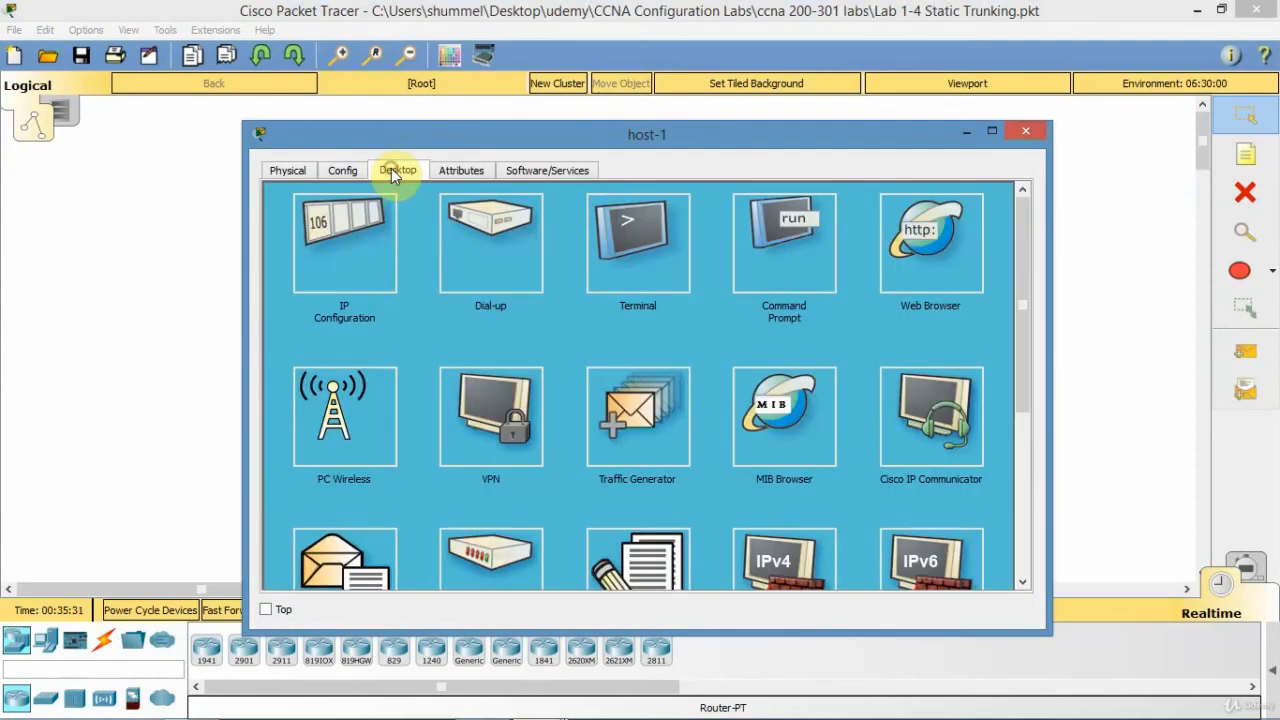
pyautogui.click(787, 274)
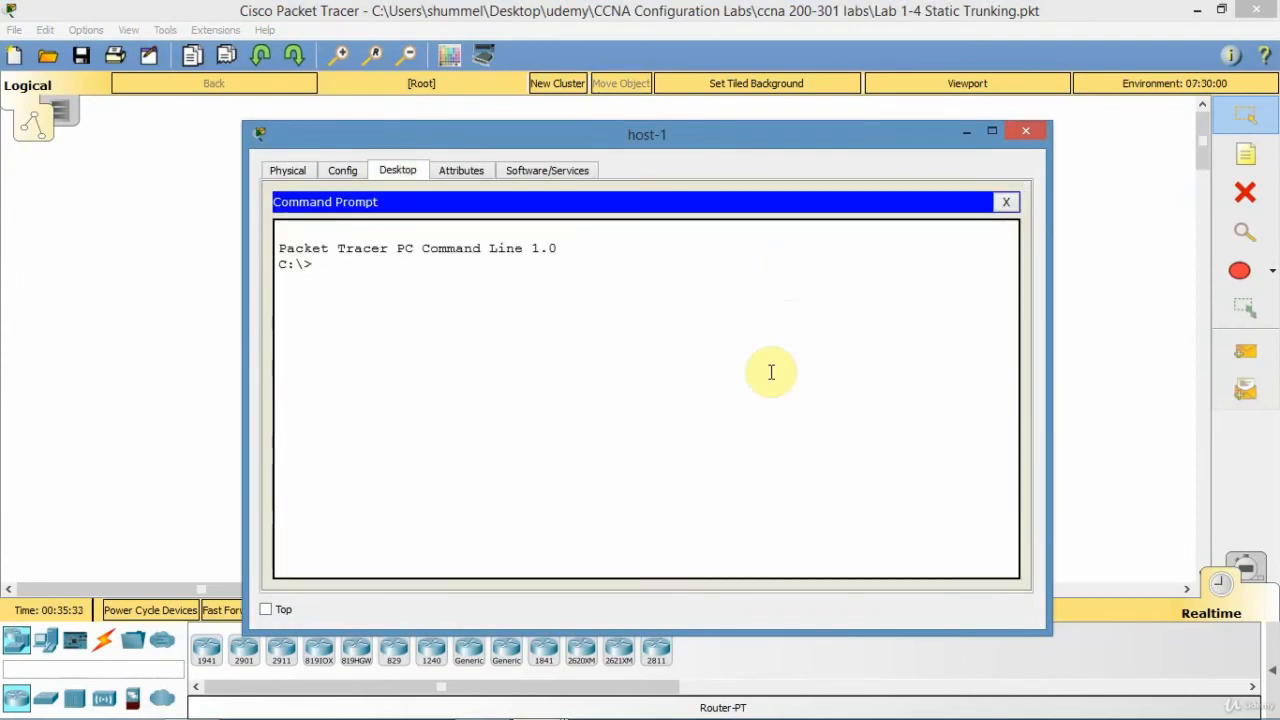
pyautogui.write('ping 192.168.')
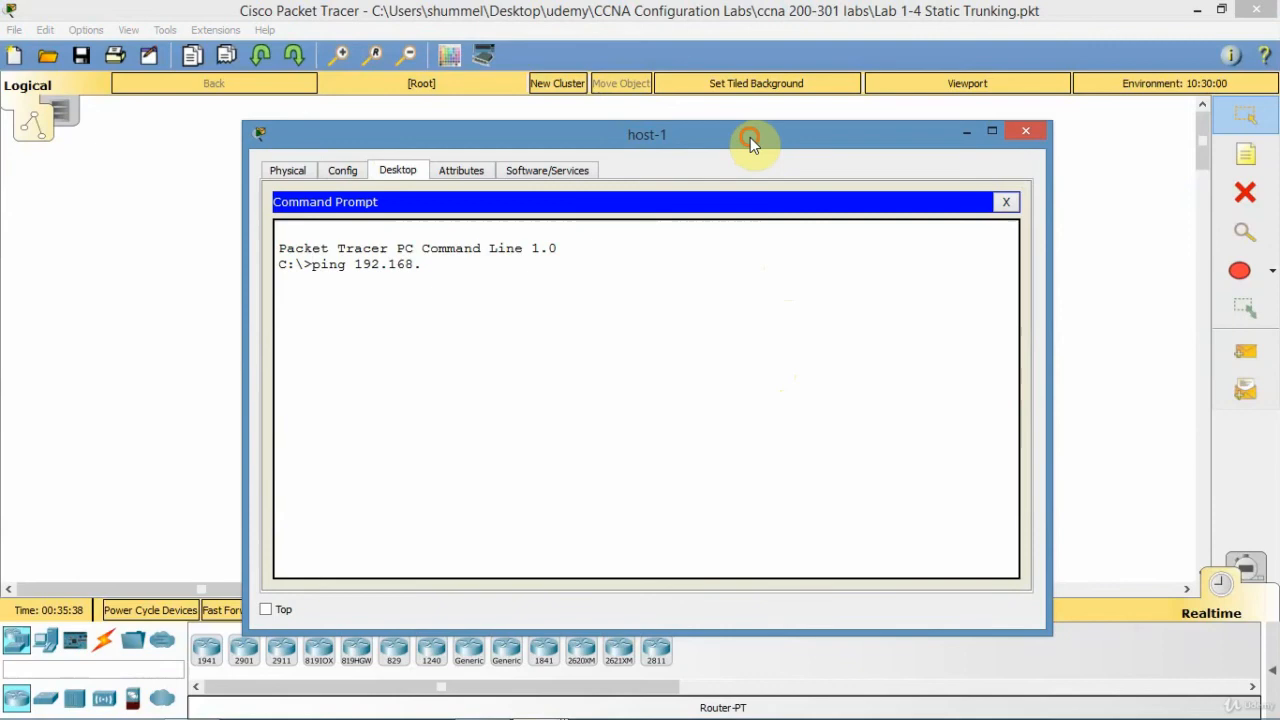
pyautogui.moveTo(750, 137); pyautogui.dragTo(730, 111)
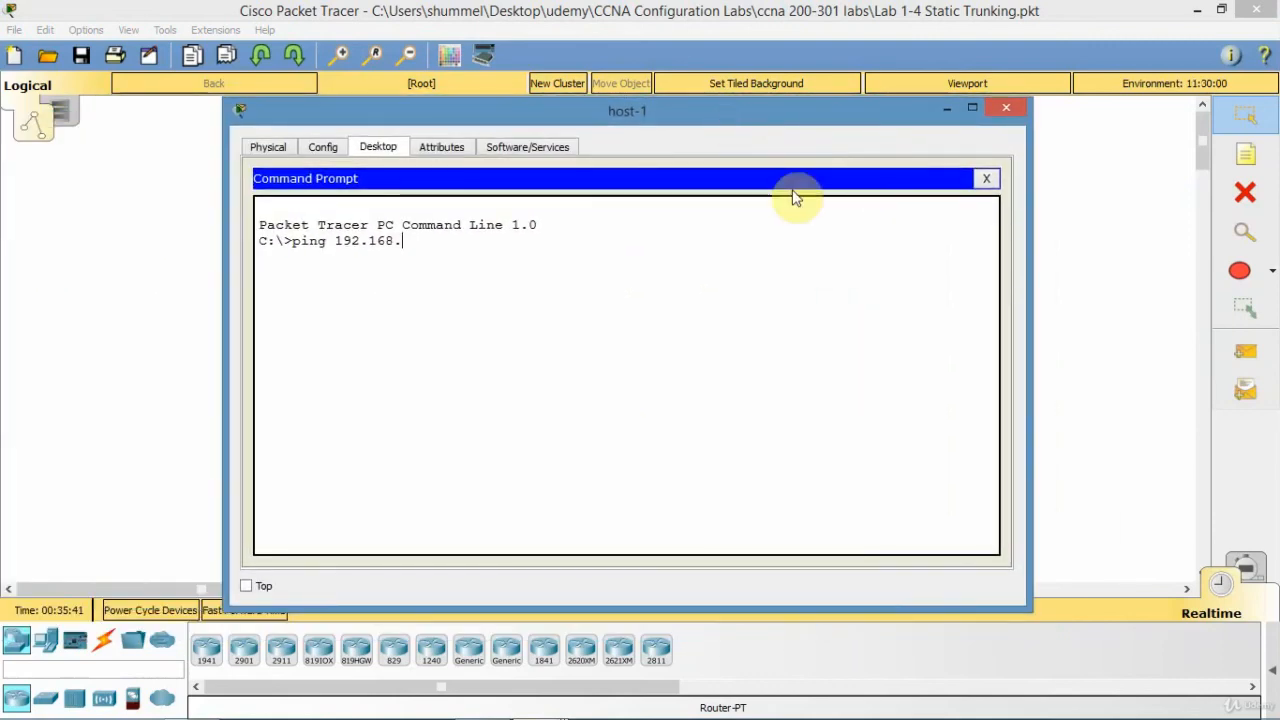
pyautogui.write('1.2')
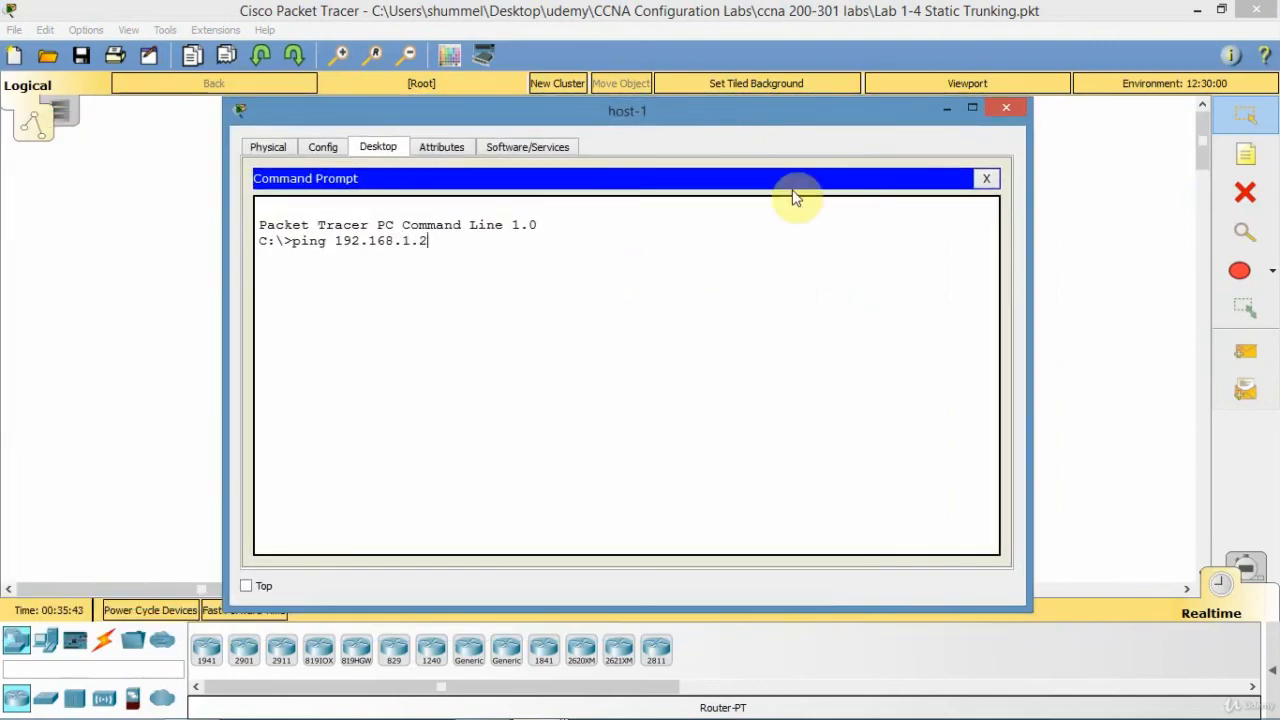
pyautogui.press('Return')
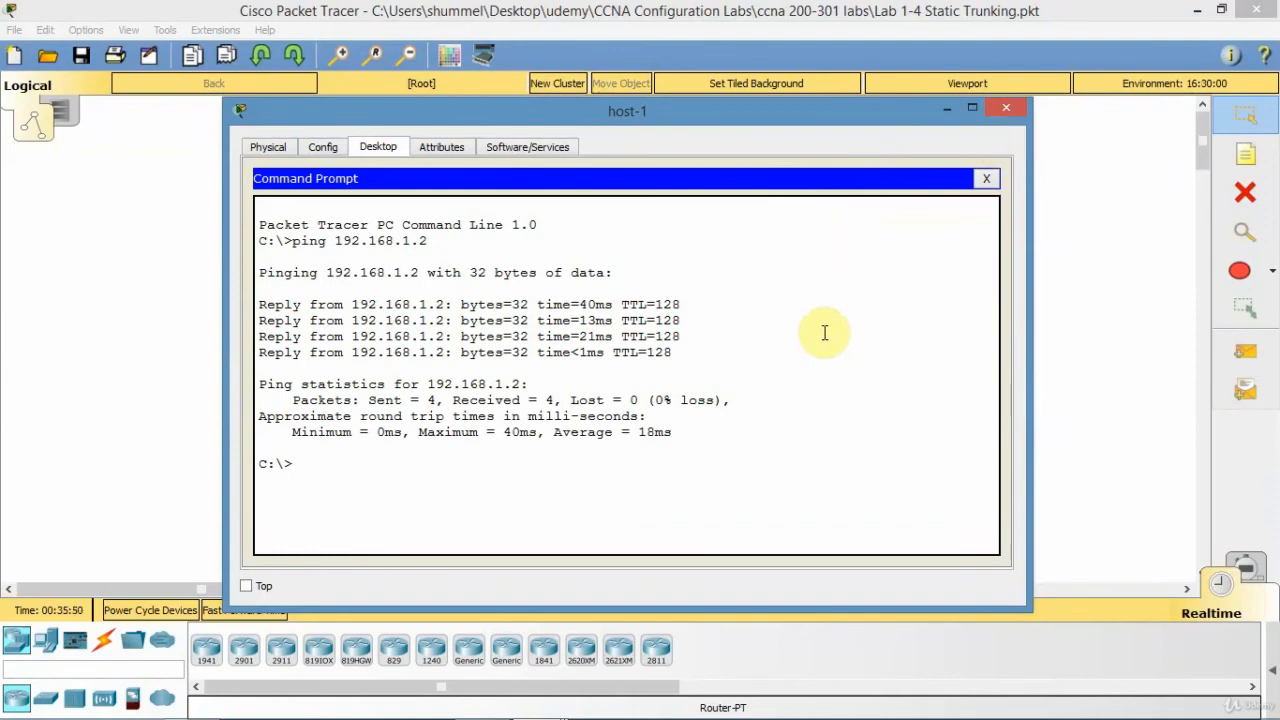
pyautogui.press('Up')
pyautogui.press('BackSpace')
pyautogui.write('2')
pyautogui.press('BackSpace')
pyautogui.write('192.168.2.1')
pyautogui.press('Return')
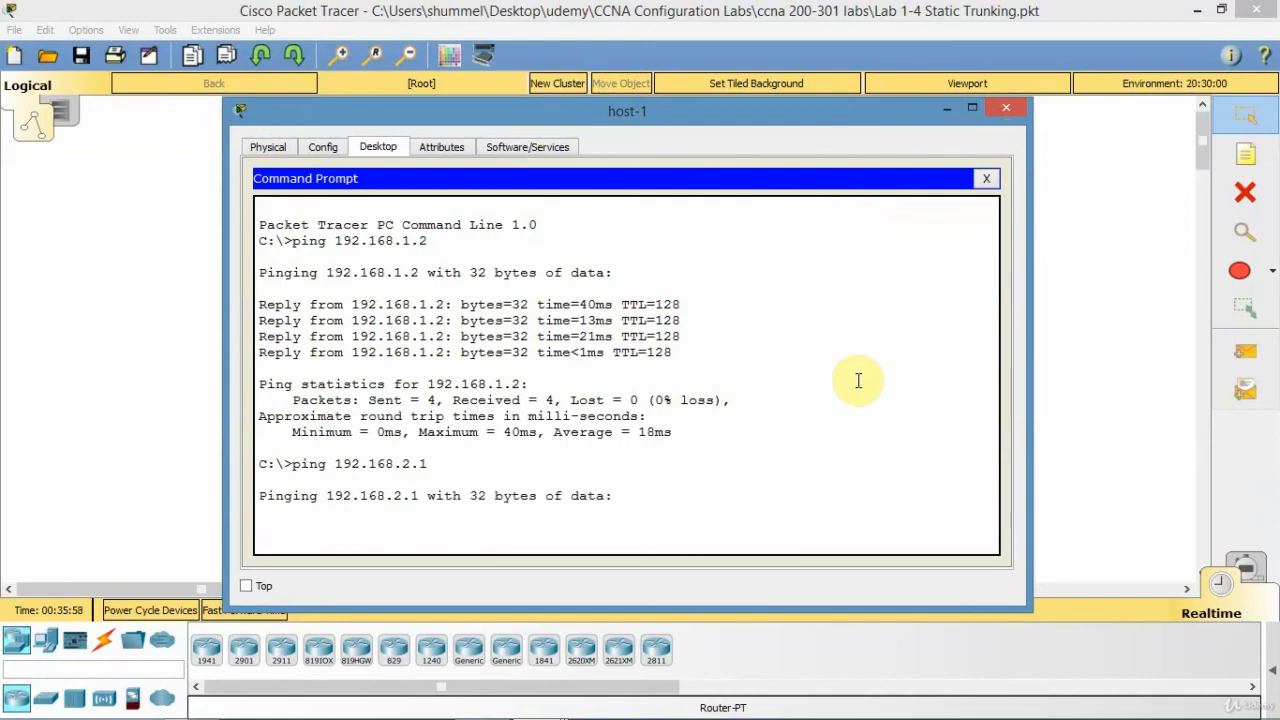
pyautogui.hotkey('ctrl', 'c')
# Ping server-2 at 192.168.2.2 from host-1 to test reachability between VLANs, and close host-1's window
pyautogui.press('Up')
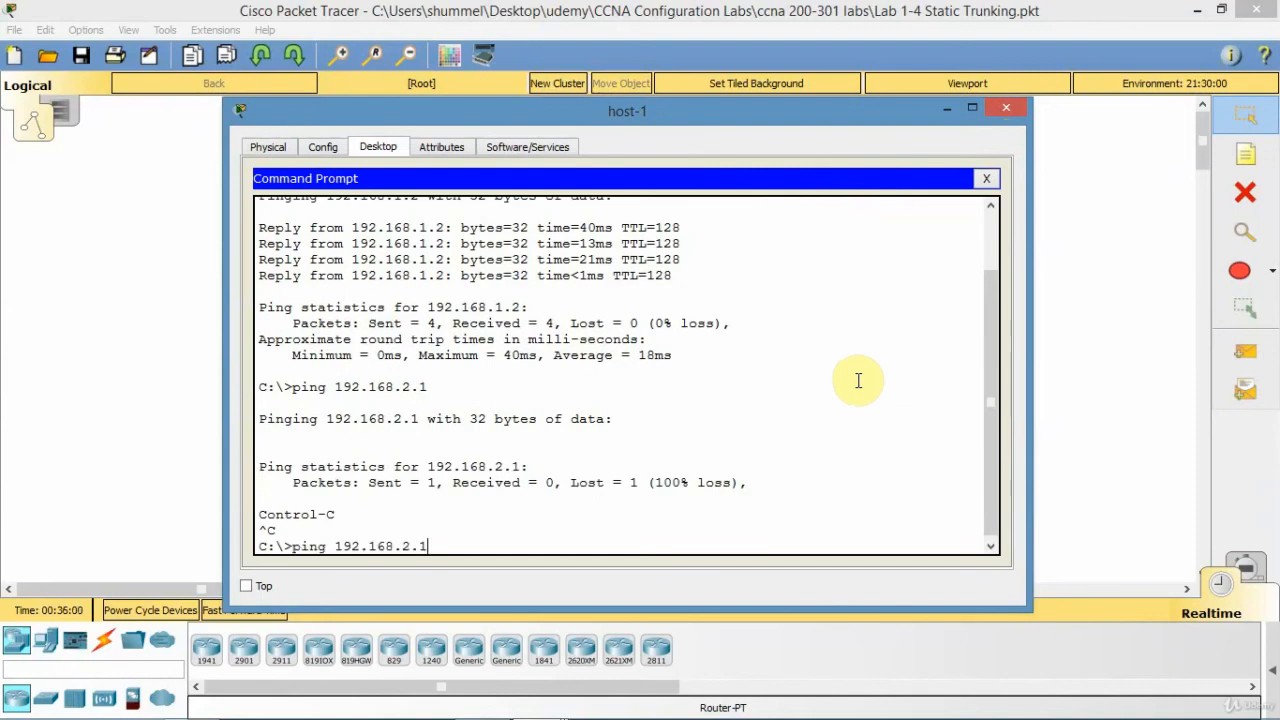
pyautogui.press('BackSpace')
pyautogui.write('2')
pyautogui.press('Return')
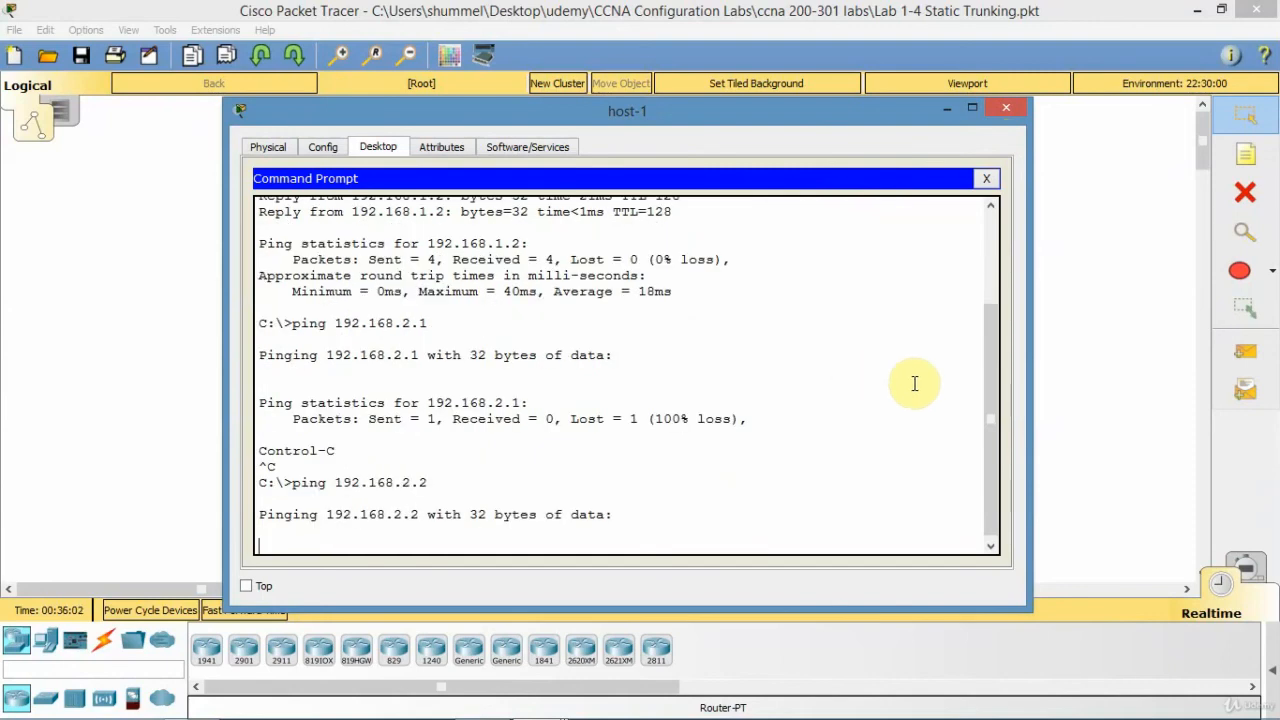
pyautogui.click(1055, 383)
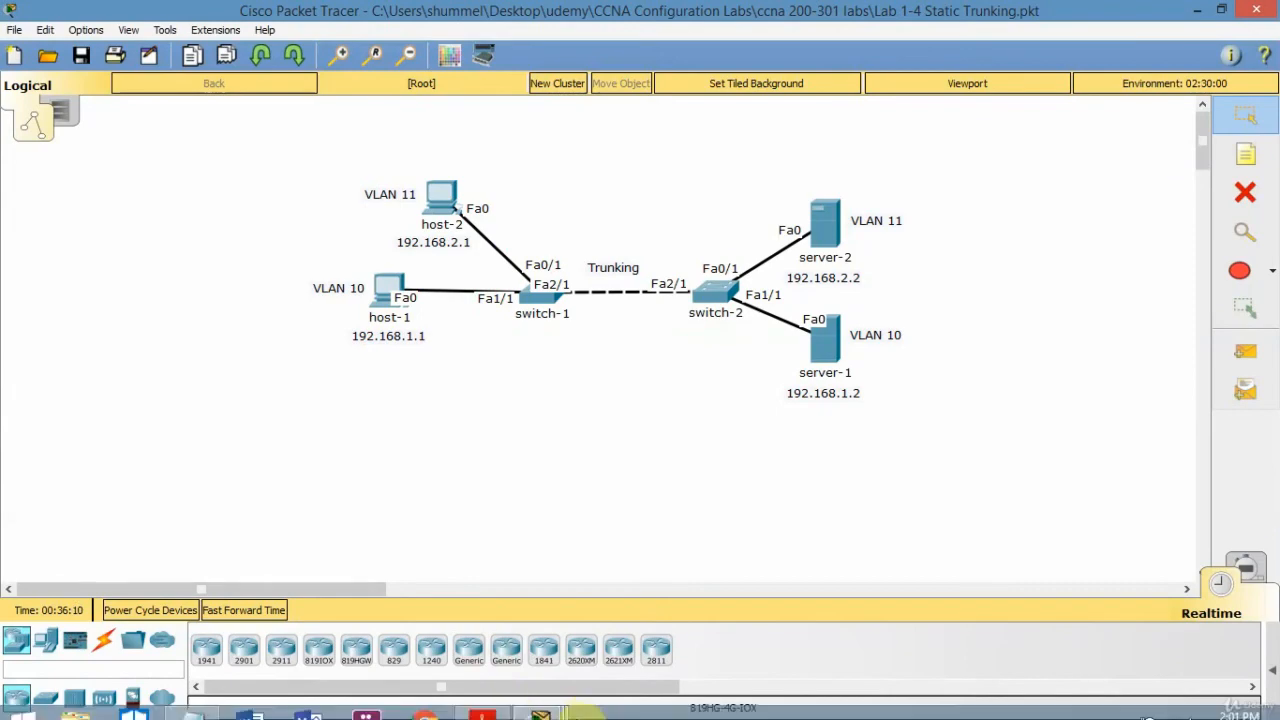
pyautogui.moveTo(568, 710)
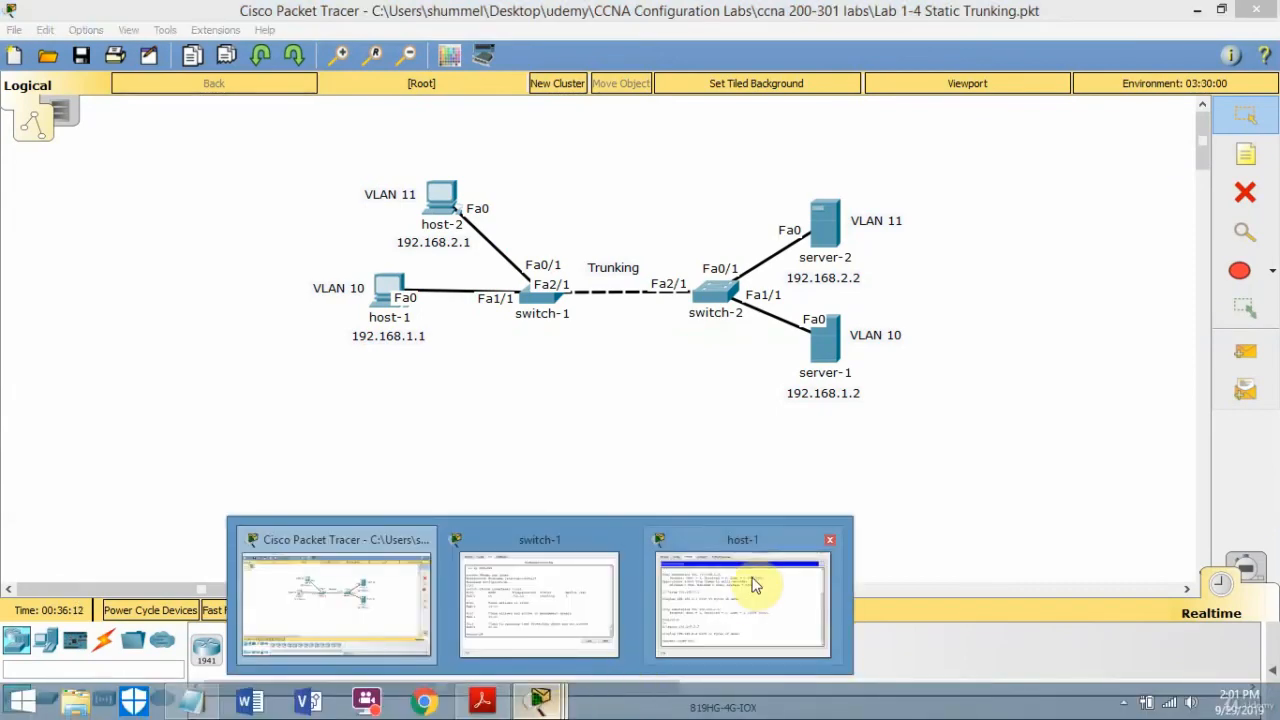
pyautogui.click(750, 586)
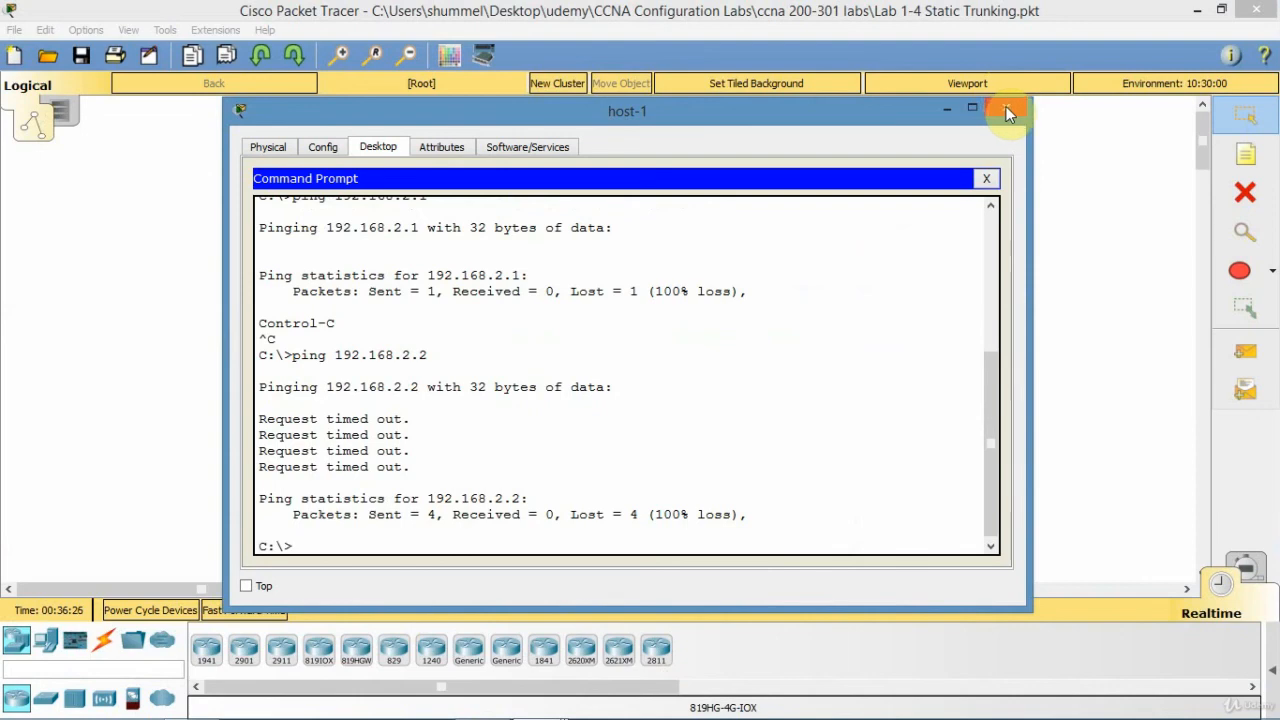
pyautogui.click(1006, 111)
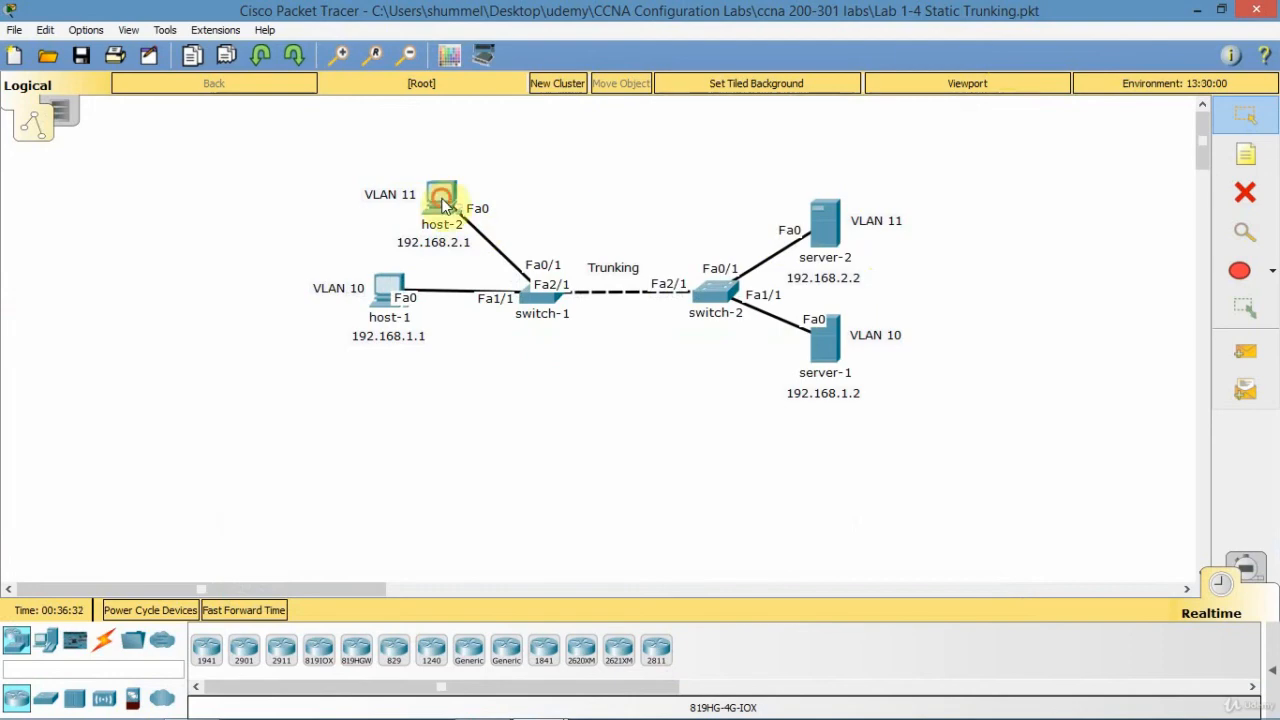
# Ping server-2 at 192.168.2.2 from host-2's command prompt to test VLAN 11 connectivity, and close host-2's window
pyautogui.click(438, 201)
pyautogui.click(399, 171)
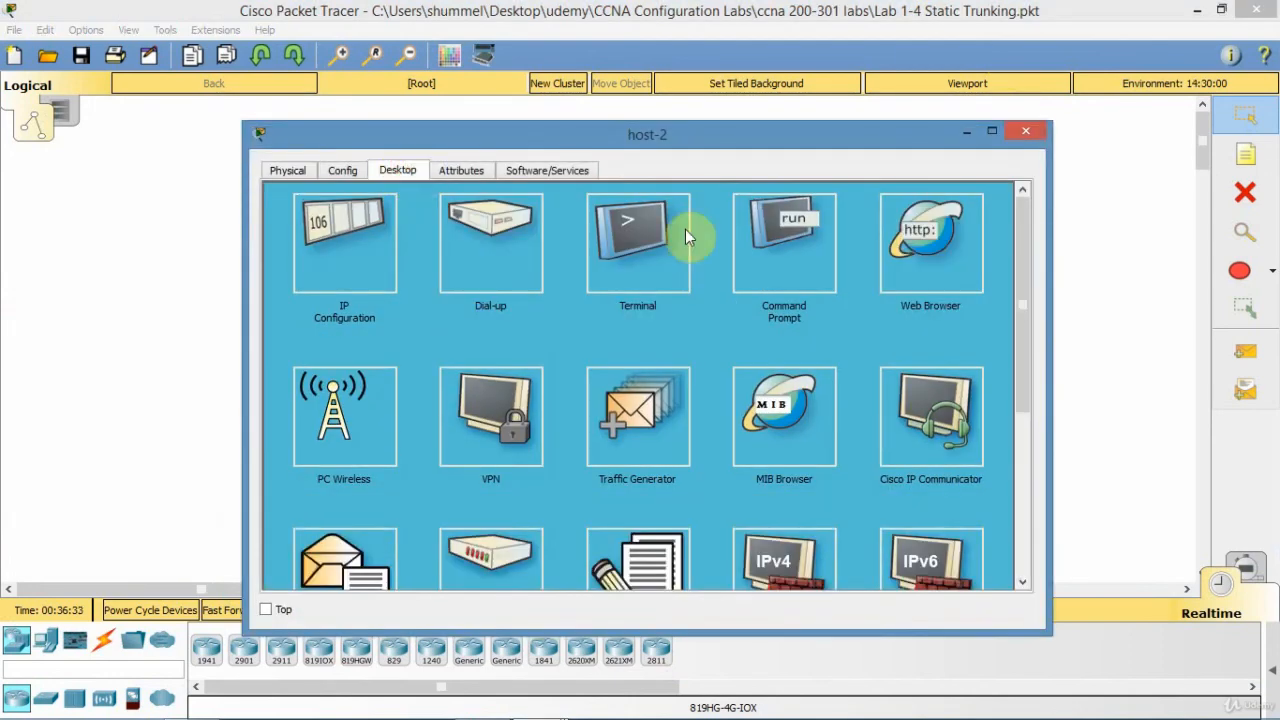
pyautogui.click(792, 271)
pyautogui.write('p')
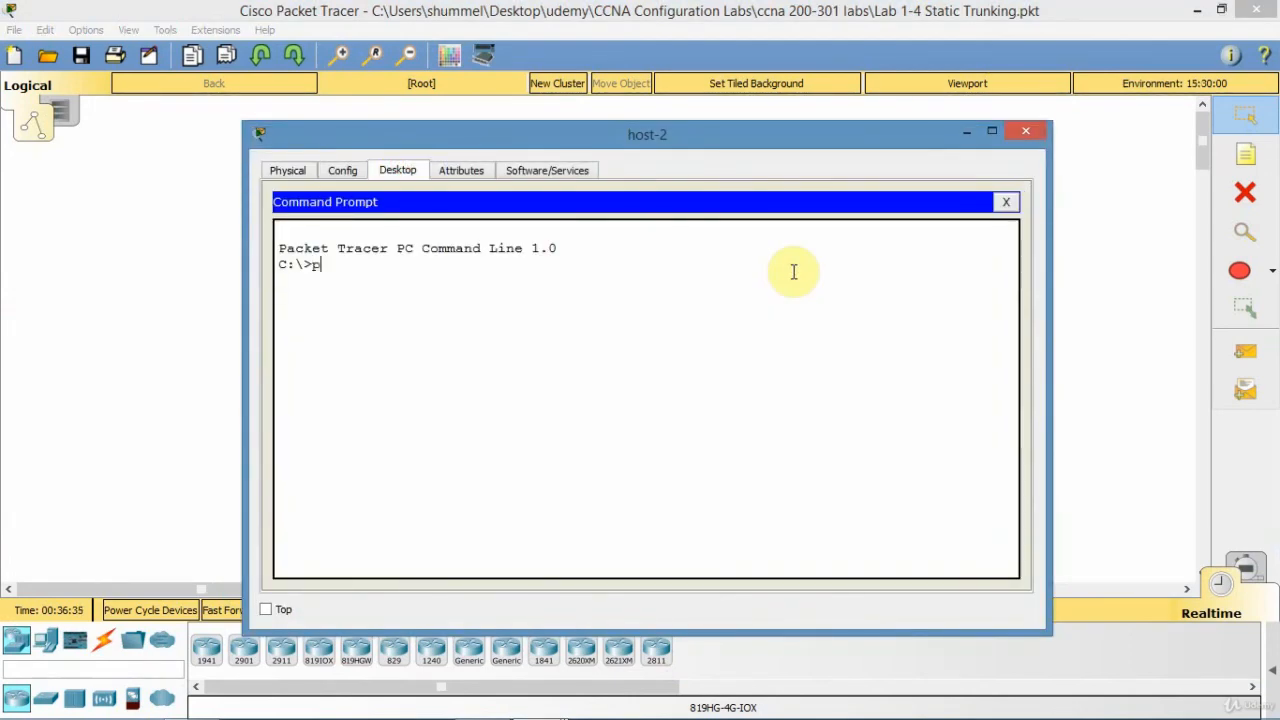
pyautogui.write('ing 192.168.2.')
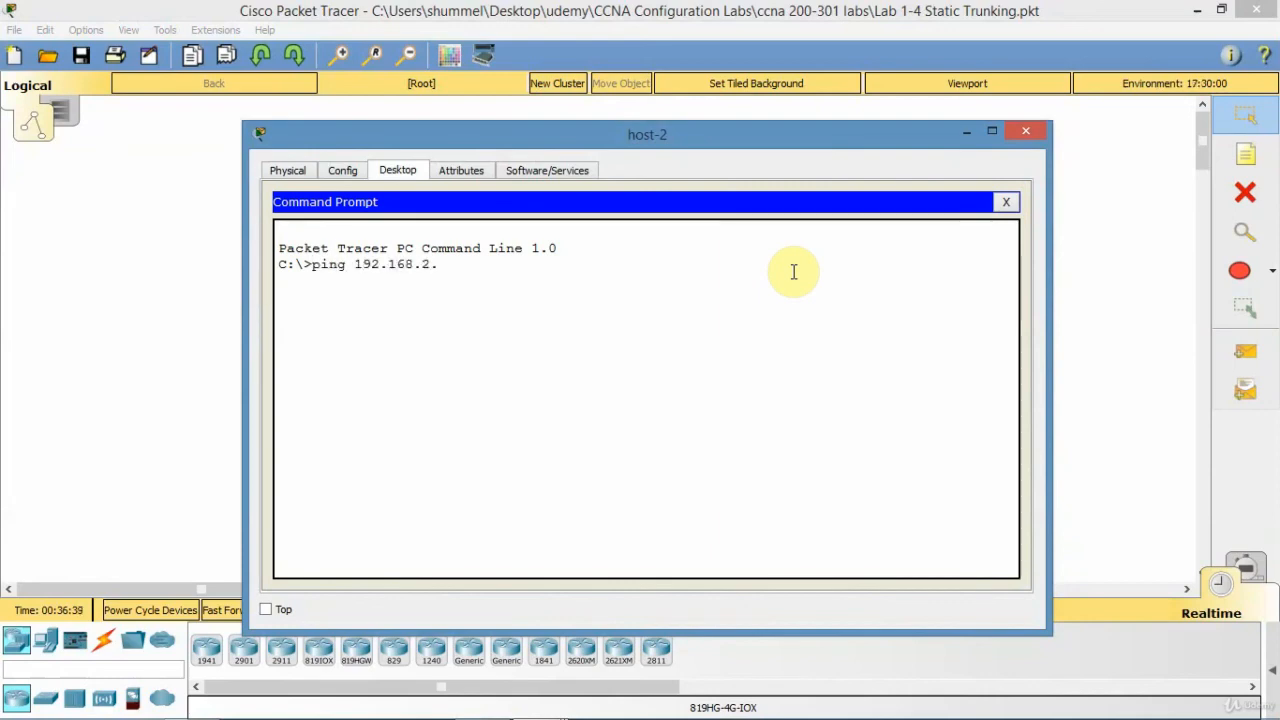
pyautogui.write('2')
pyautogui.press('Return')
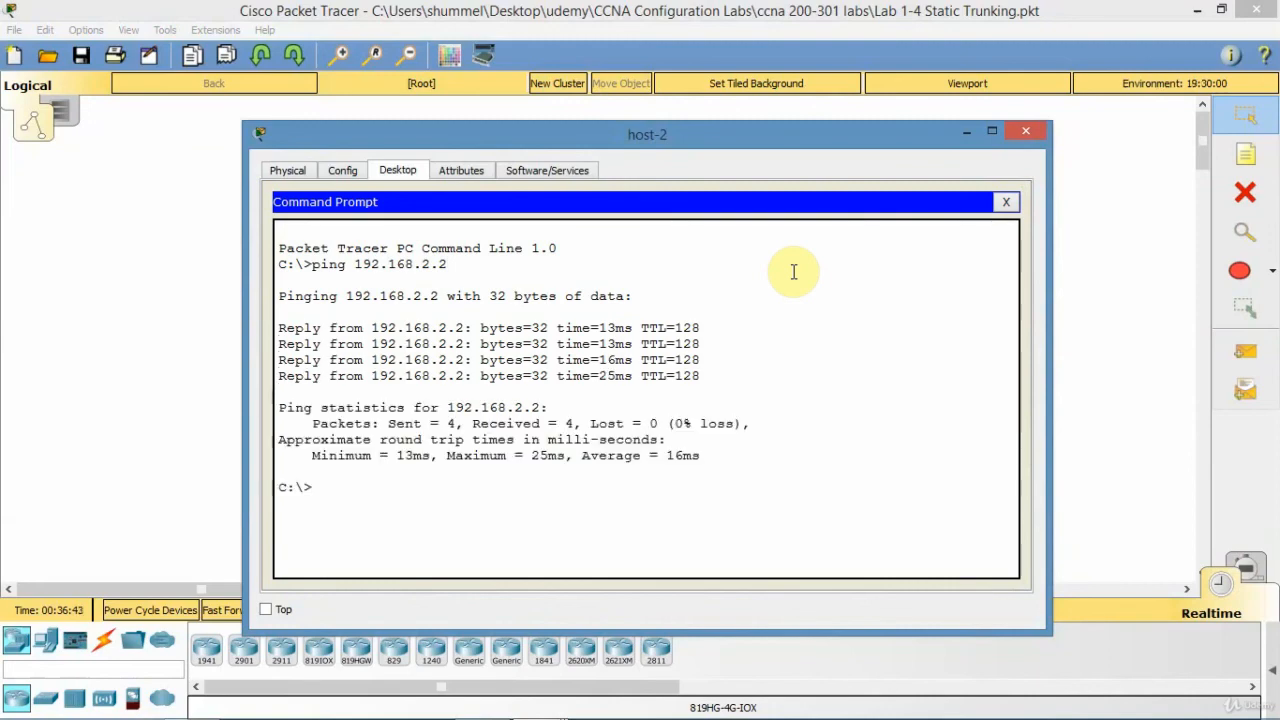
pyautogui.click(1030, 134)
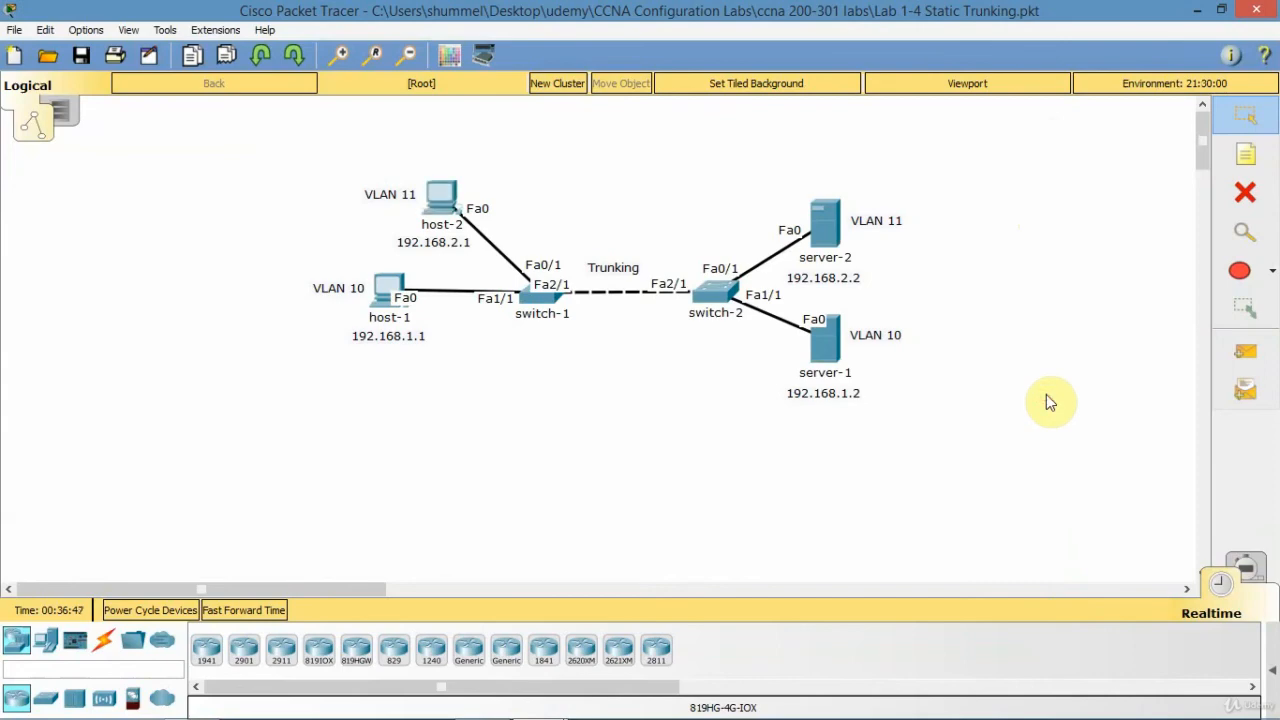